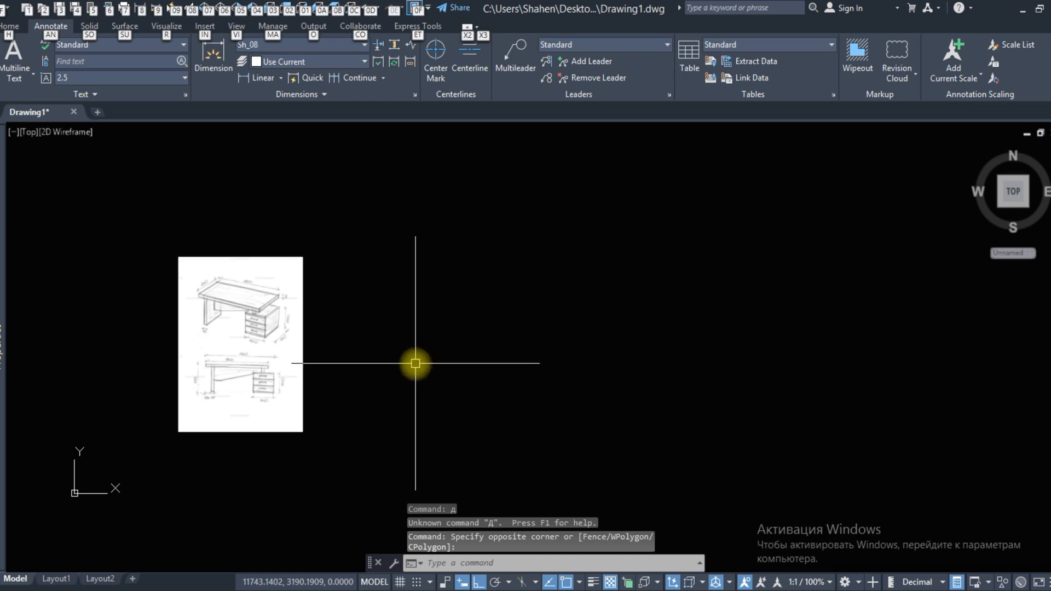
Draw two connected guide lines beside the reference sketch: 1400 horizontally, then 600 downward from its right end
middle_click(411, 354)
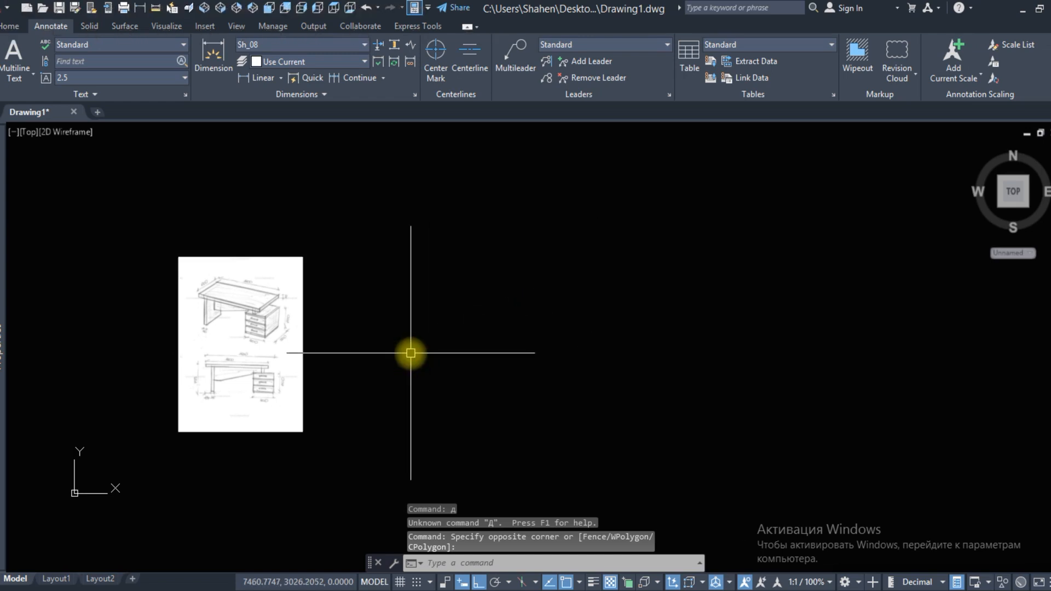
text(l)
key(Return)
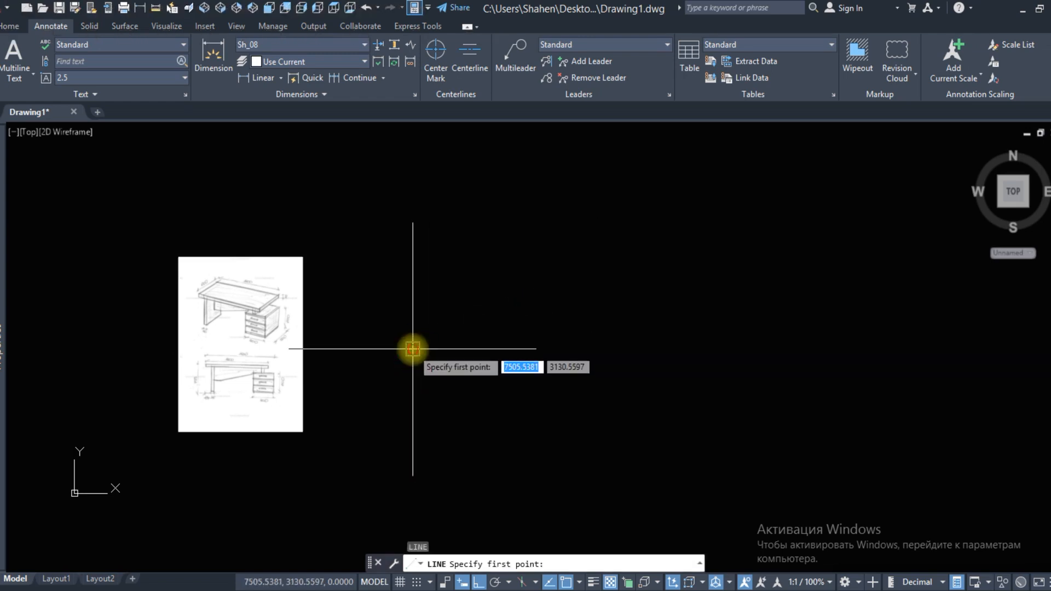
click(412, 349)
text(1400)
key(Return)
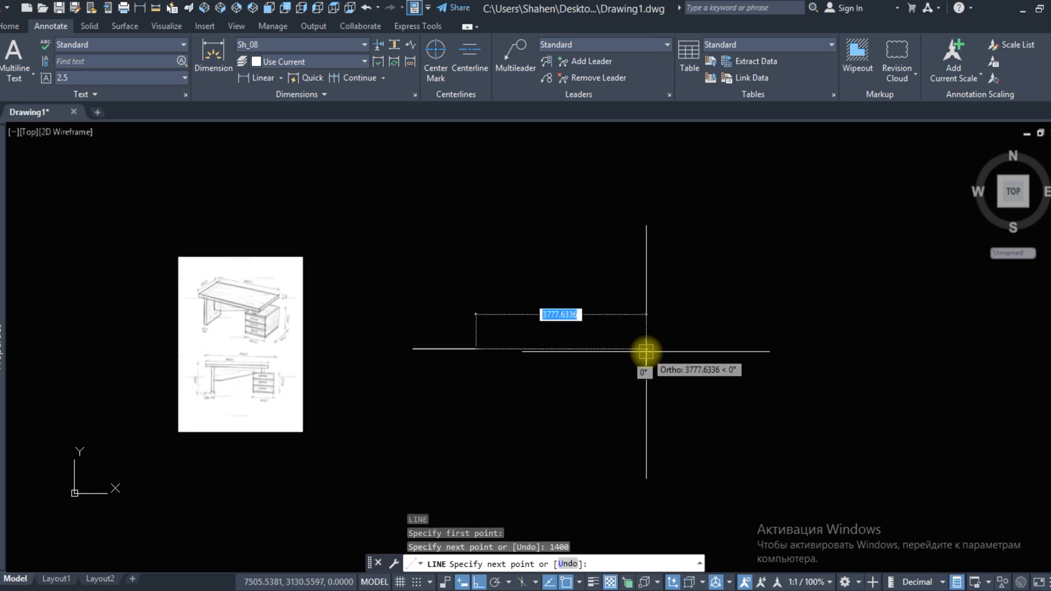
scroll(448, 385, up, 2)
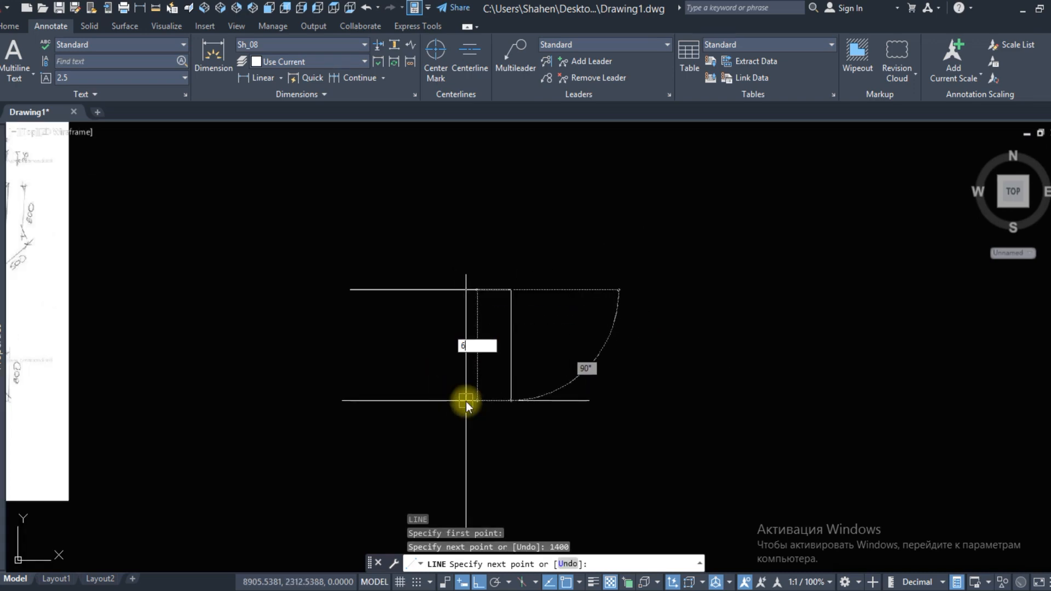
text(600)
key(Return)
key(Escape)
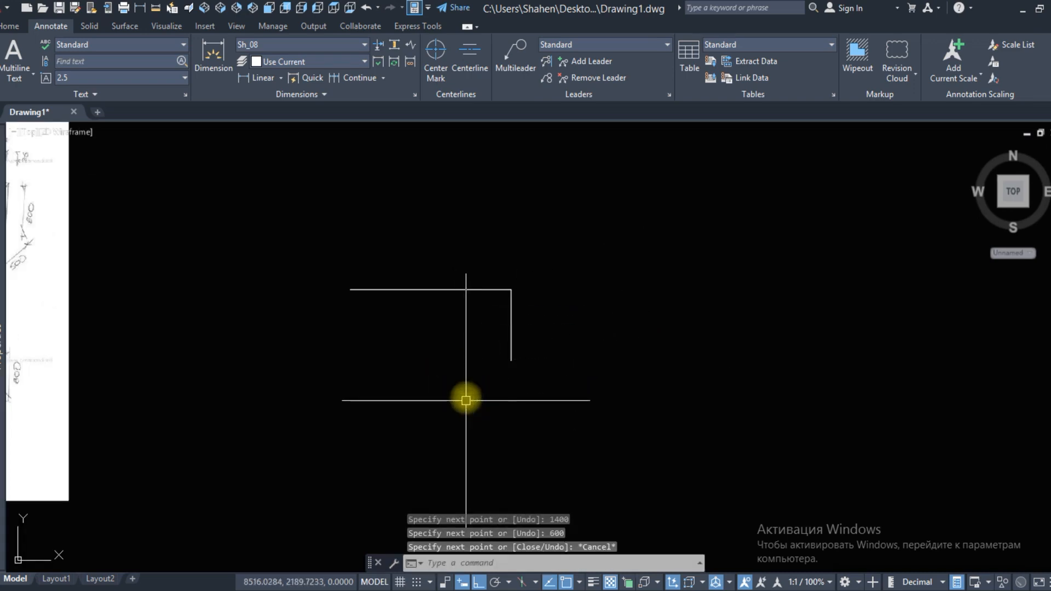
Create the tabletop as a box spanning the free ends of the two guide lines, with a height of 36
click(12, 26)
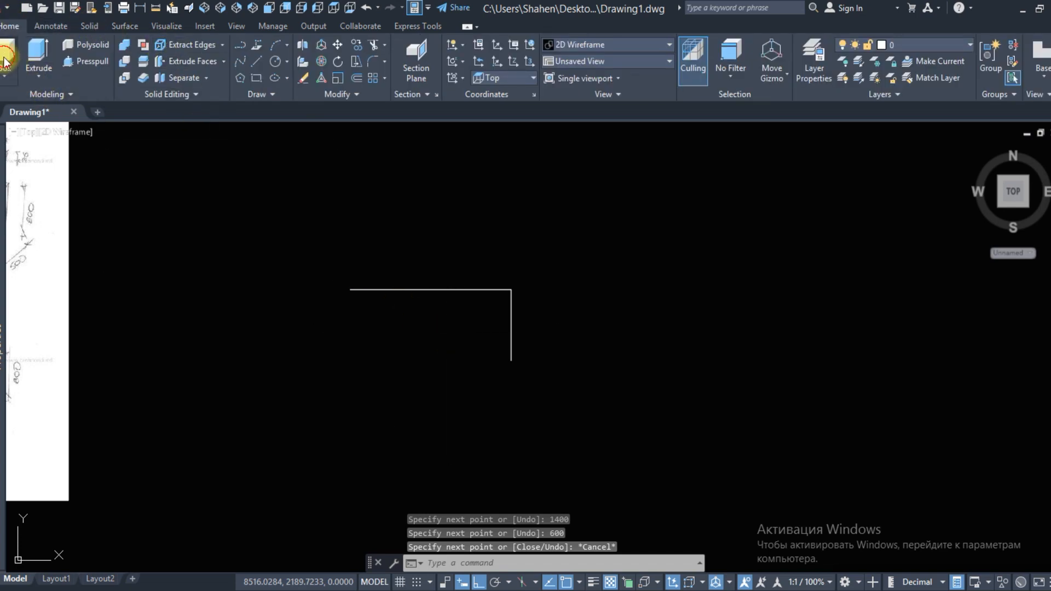
text(box)
key(Return)
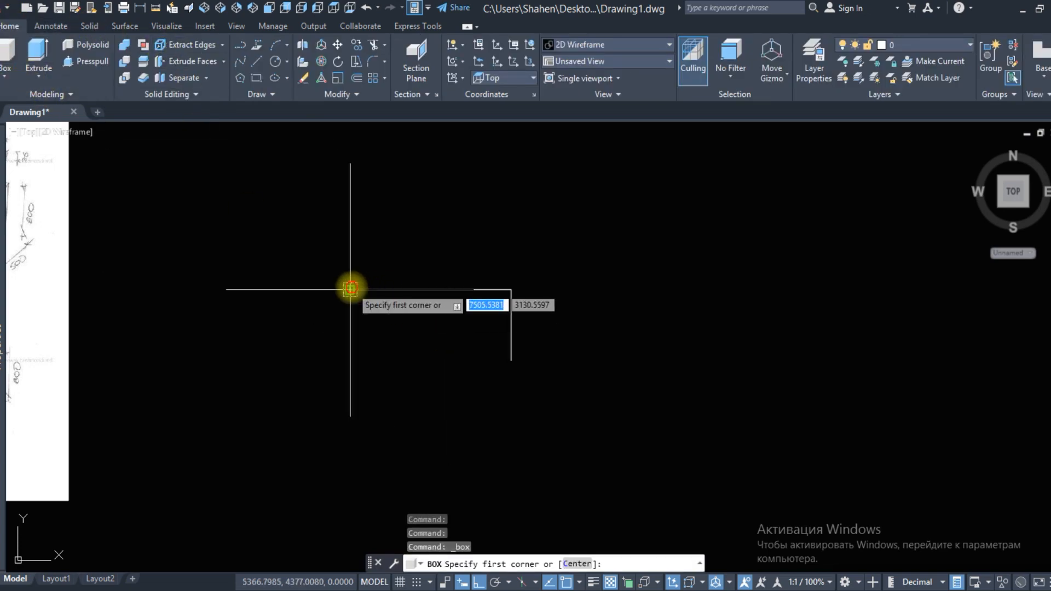
click(351, 289)
click(511, 360)
scroll(490, 336, up, 5)
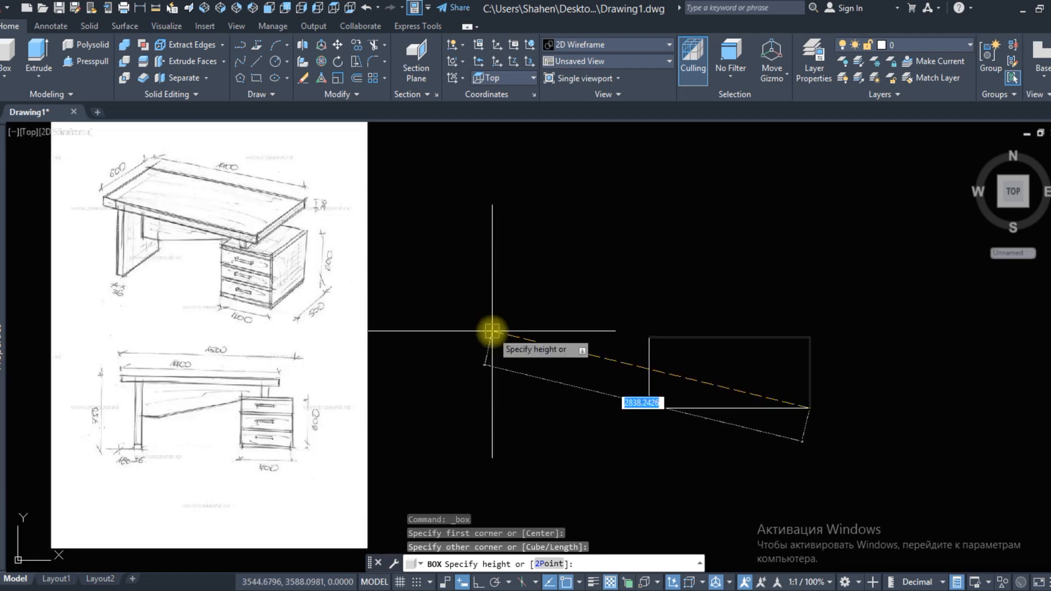
scroll(481, 312, down, 6)
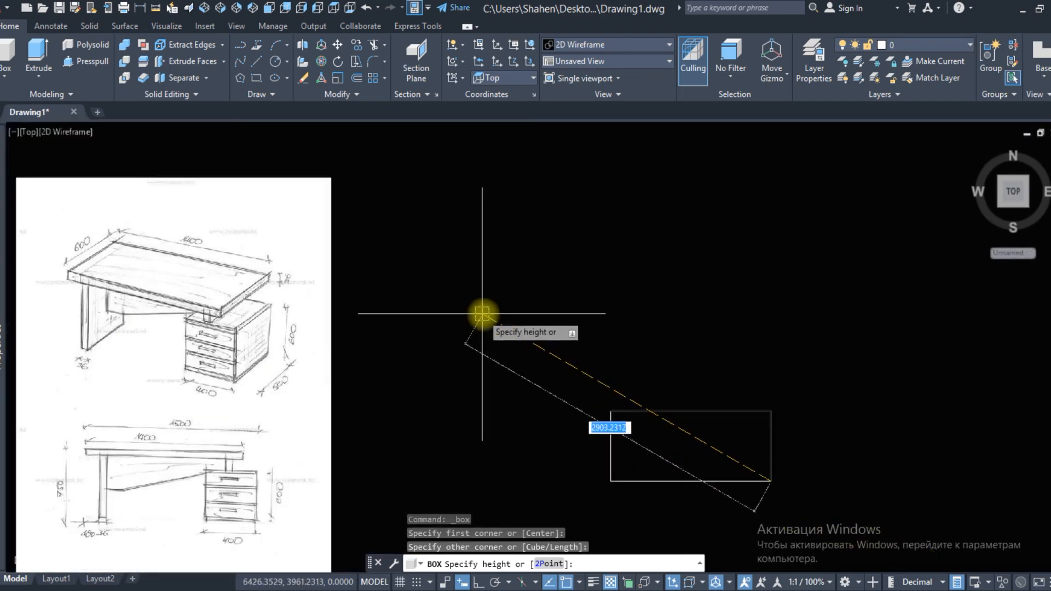
mouse_move(641, 376)
shift+middle_down()
mouse_move(684, 345)
mouse_move(663, 280)
shift+middle_up()
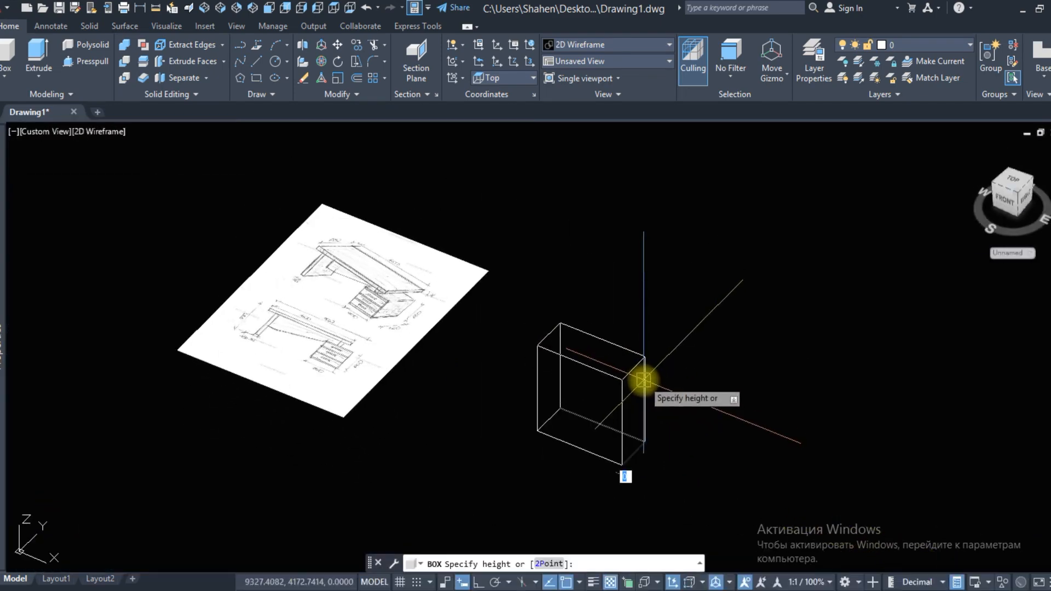
scroll(643, 362, up, 3)
text(36)
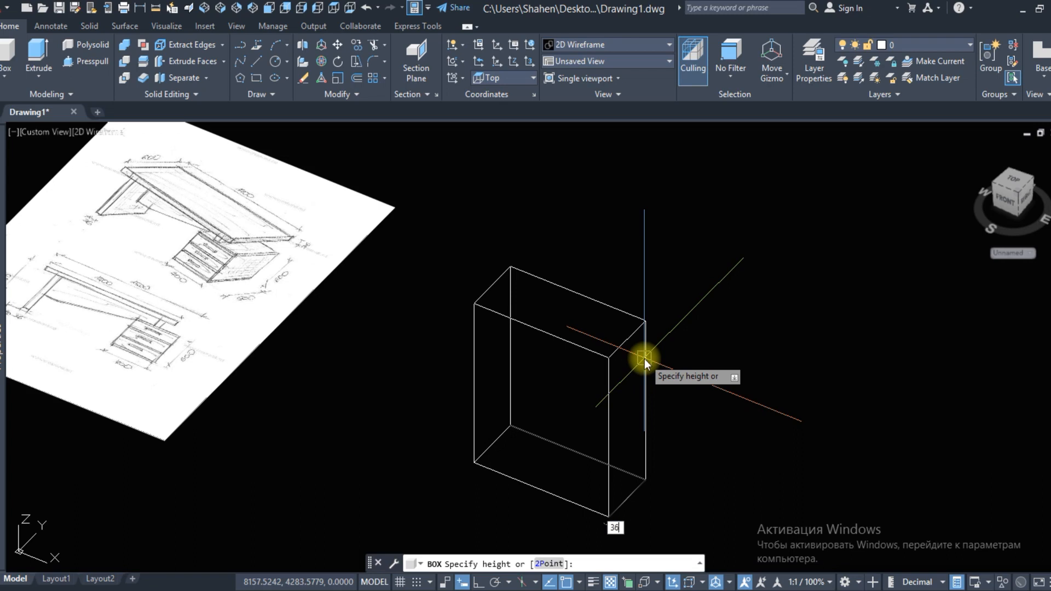
key(Return)
Return to the Top view and erase the two guide lines lying on the tabletop's edges
scroll(208, 203, down, 2)
scroll(208, 203, up, 3)
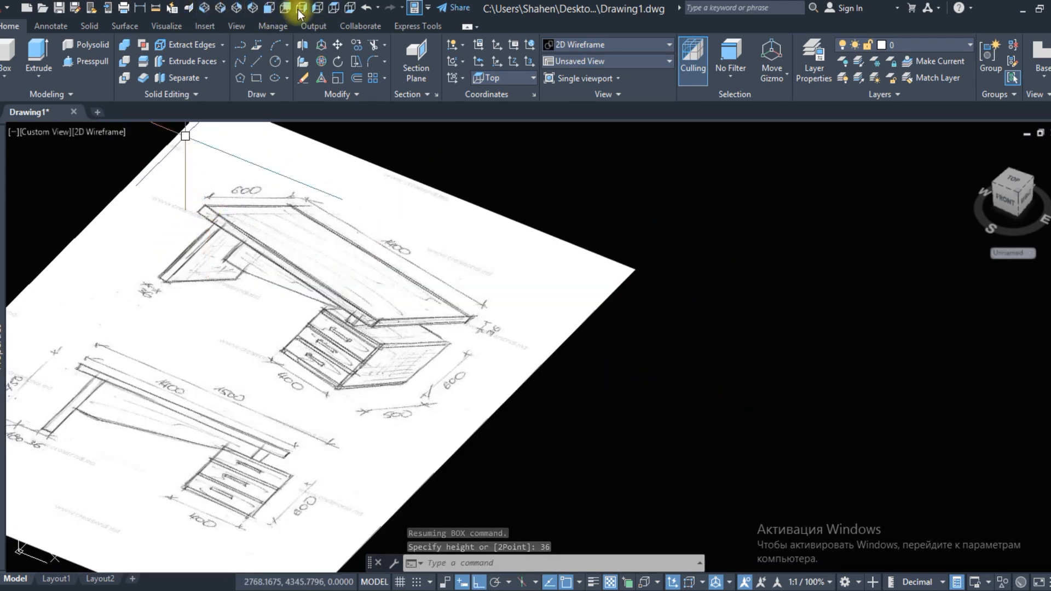
click(333, 8)
middle_drag(830, 357, 425, 283)
click(319, 244)
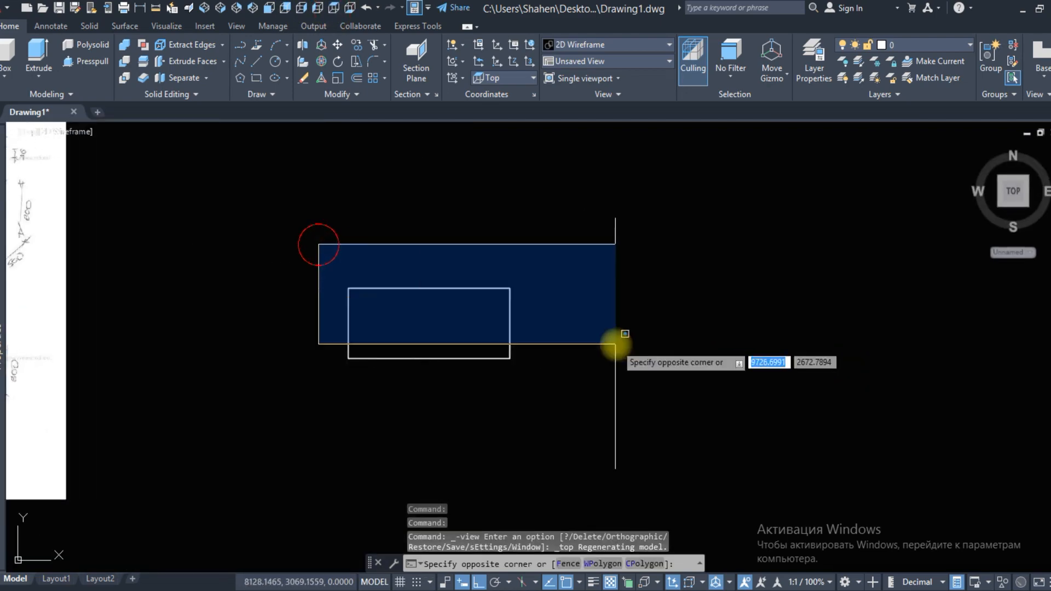
click(614, 347)
click(490, 251)
click(610, 412)
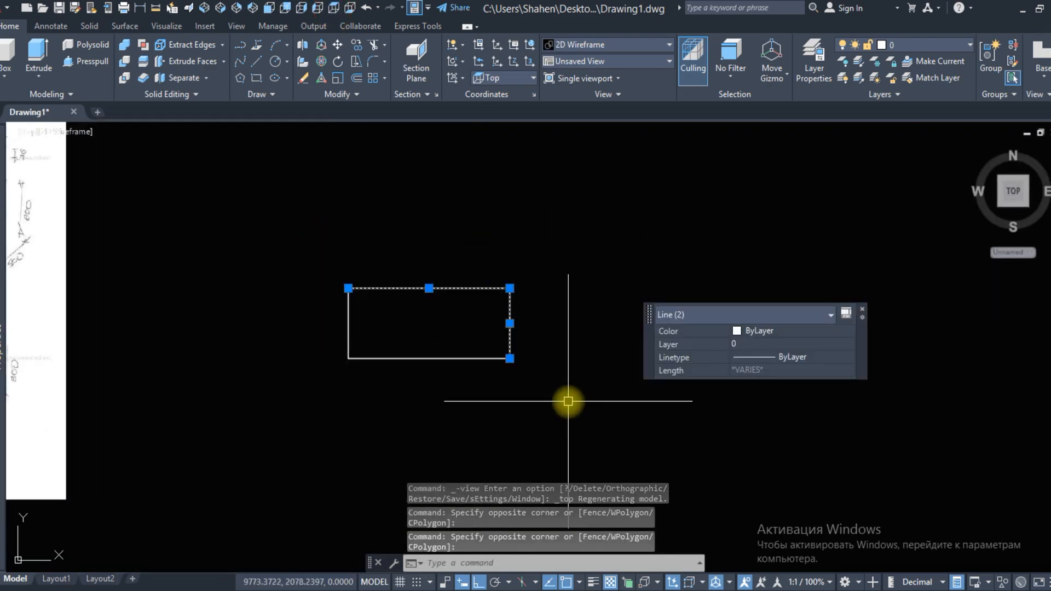
key(Return)
middle_drag(535, 408, 637, 347)
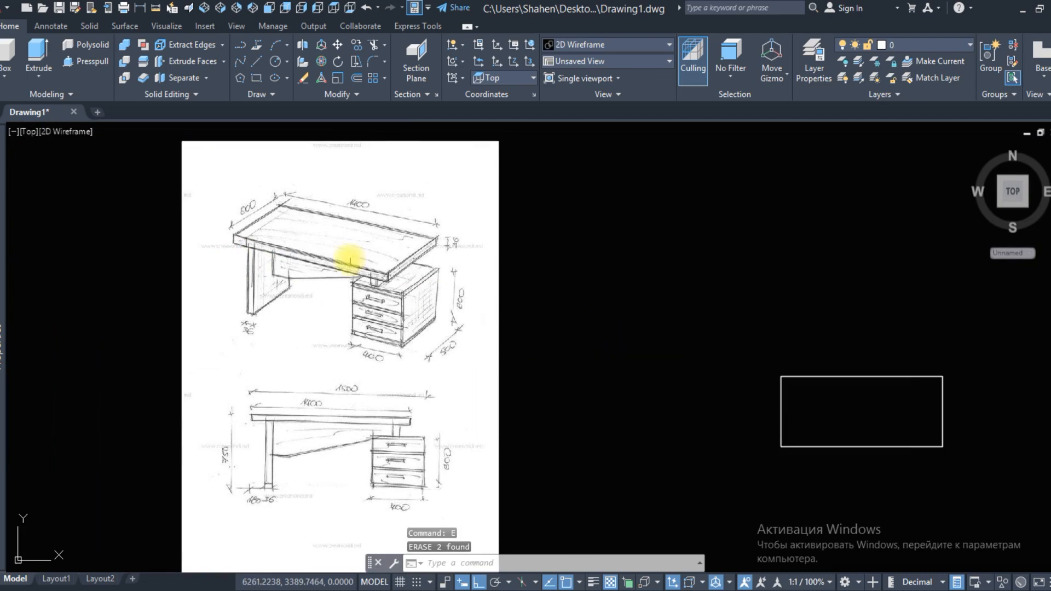
Draw guide lines from the tabletop's lower-left corner: 36 along the edge, followed by a short segment straight down
scroll(250, 304, up, 2)
scroll(230, 227, down, 2)
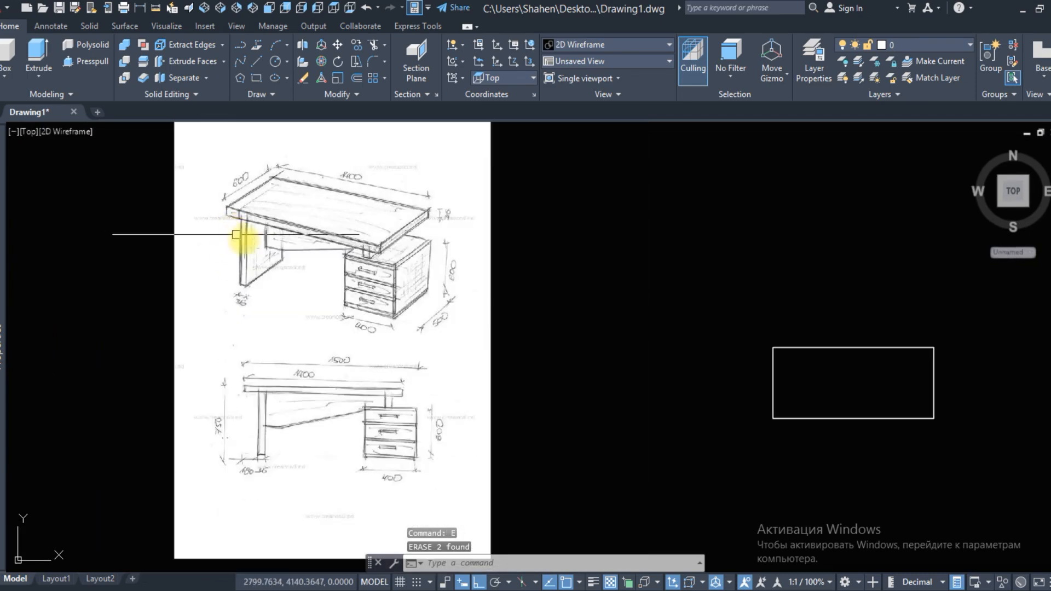
mouse_move(757, 369)
middle_down()
mouse_move(461, 285)
mouse_move(785, 368)
middle_up()
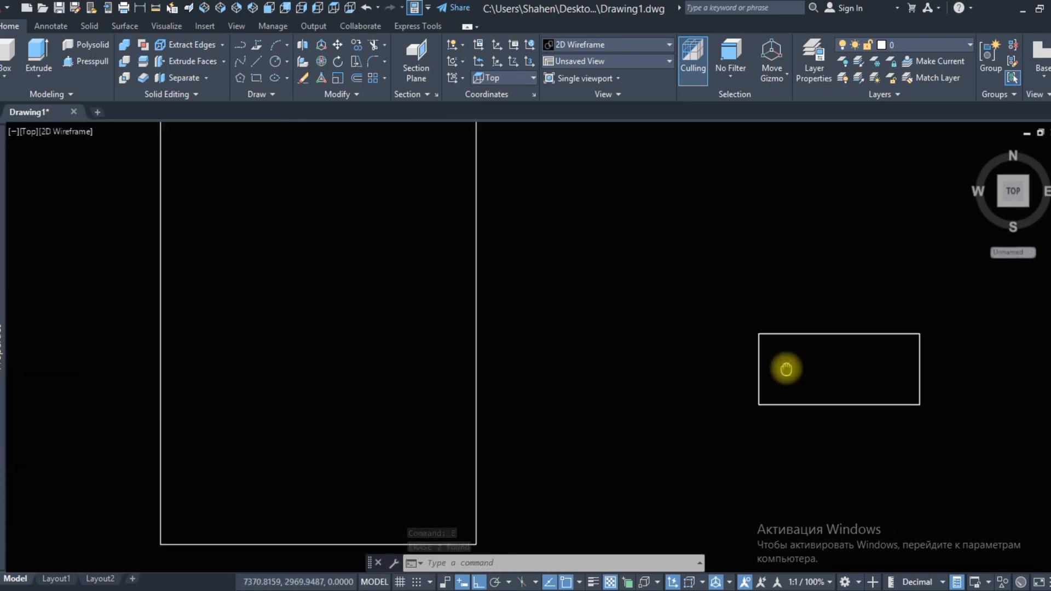
scroll(276, 421, up, 4)
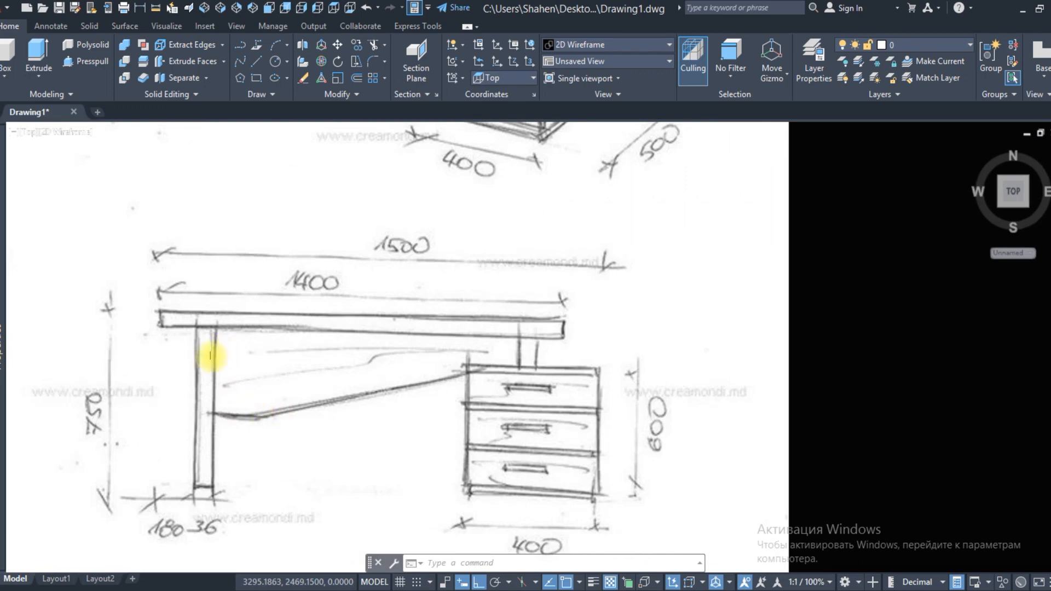
scroll(221, 350, down, 6)
scroll(545, 352, up, 2)
text(l)
key(Return)
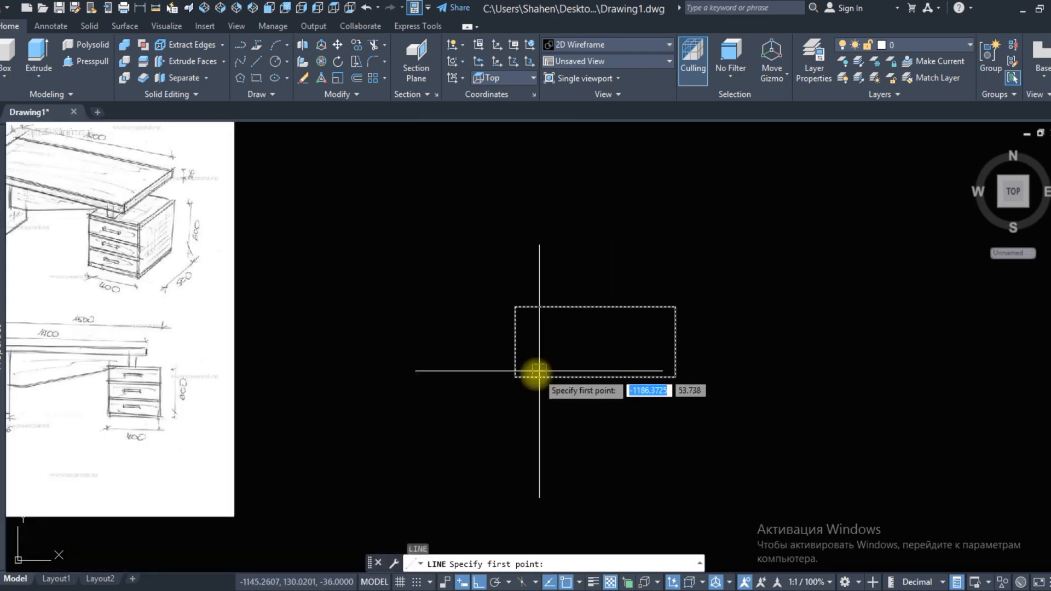
click(516, 377)
text(36)
key(Return)
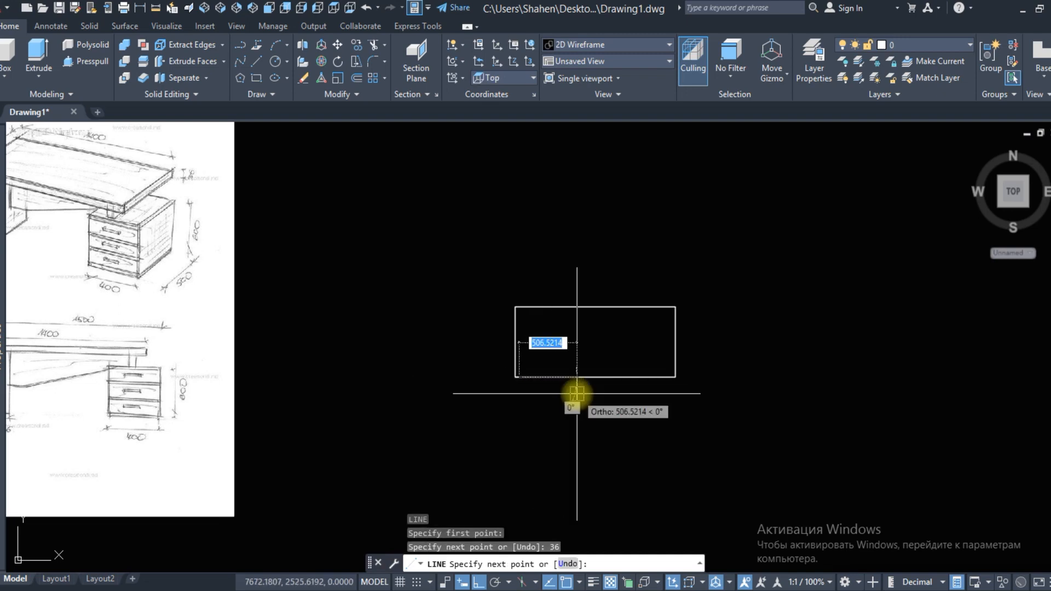
key(Escape)
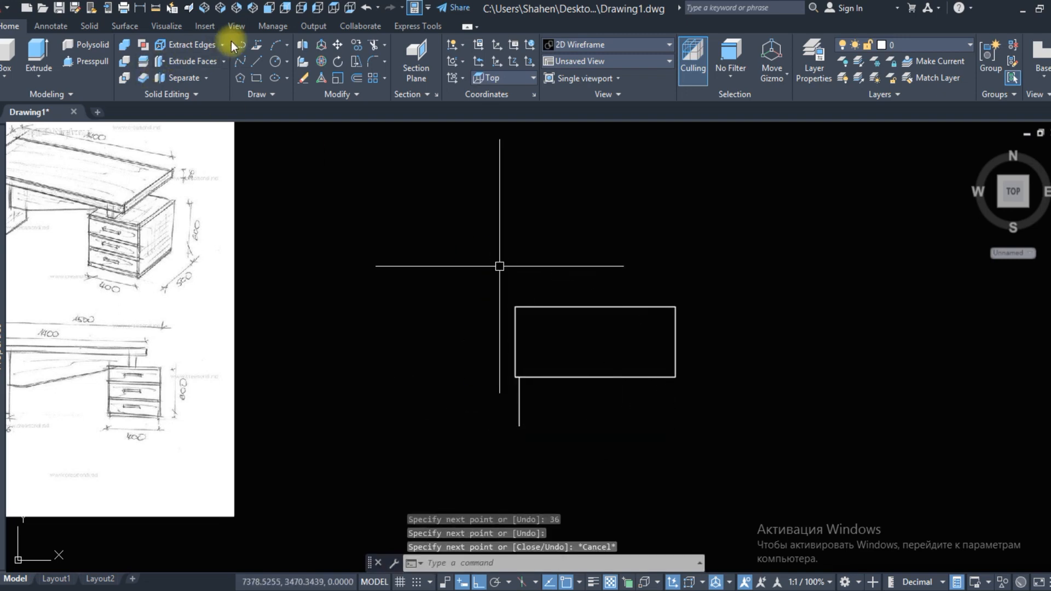
Draw a 36-wide rectangle along the tabletop's full left edge, ending at the guide point, and erase the guide lines
click(255, 78)
click(515, 307)
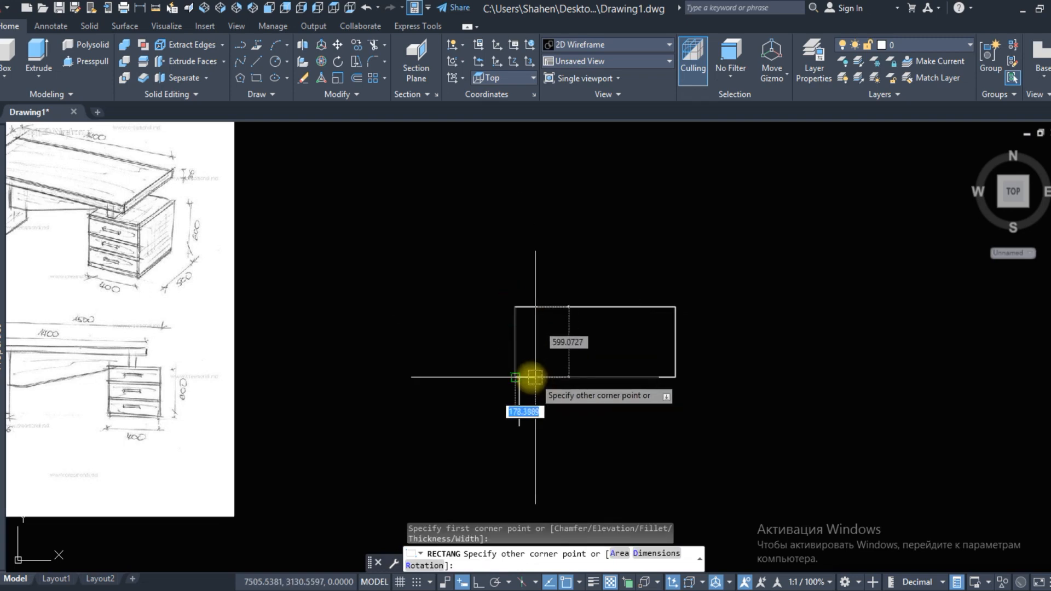
click(518, 377)
click(497, 356)
click(578, 445)
text(e)
key(Return)
Extrude the 36-wide rectangle 750 downward to form the desk's side leg panel
click(518, 370)
shift+middle_drag(262, 360, 590, 359)
scroll(323, 364, up, 2)
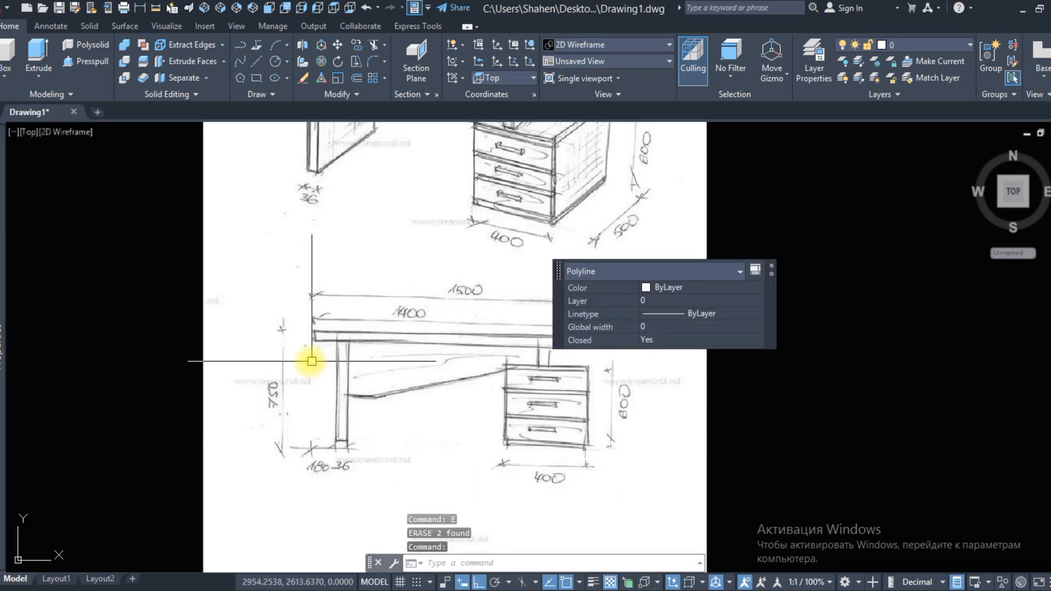
scroll(311, 361, down, 4)
middle_drag(668, 413, 418, 347)
scroll(417, 347, up, 4)
shift+middle_drag(428, 388, 292, 252)
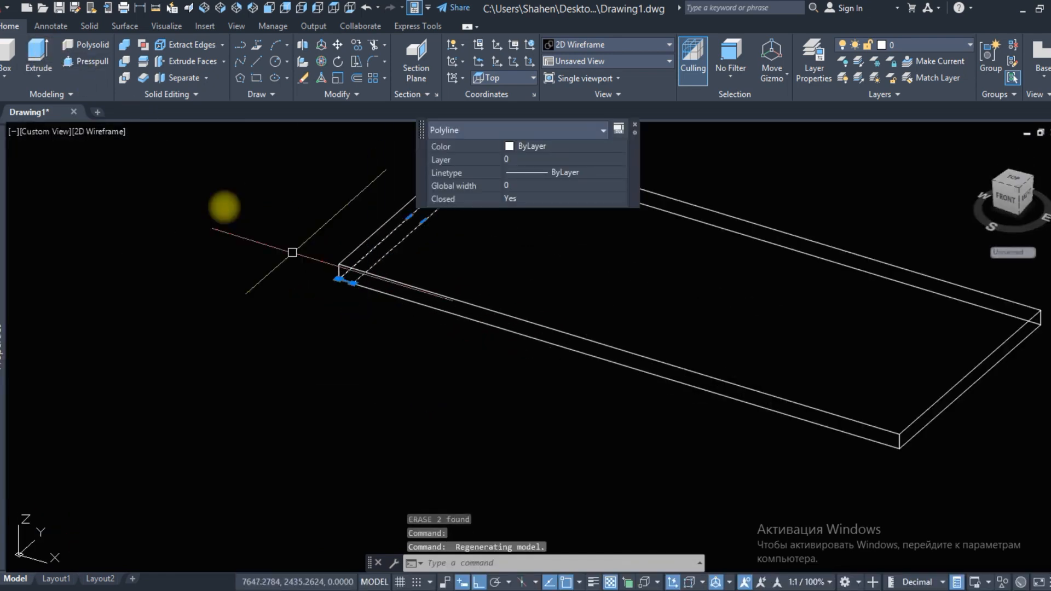
click(6, 54)
key(Escape)
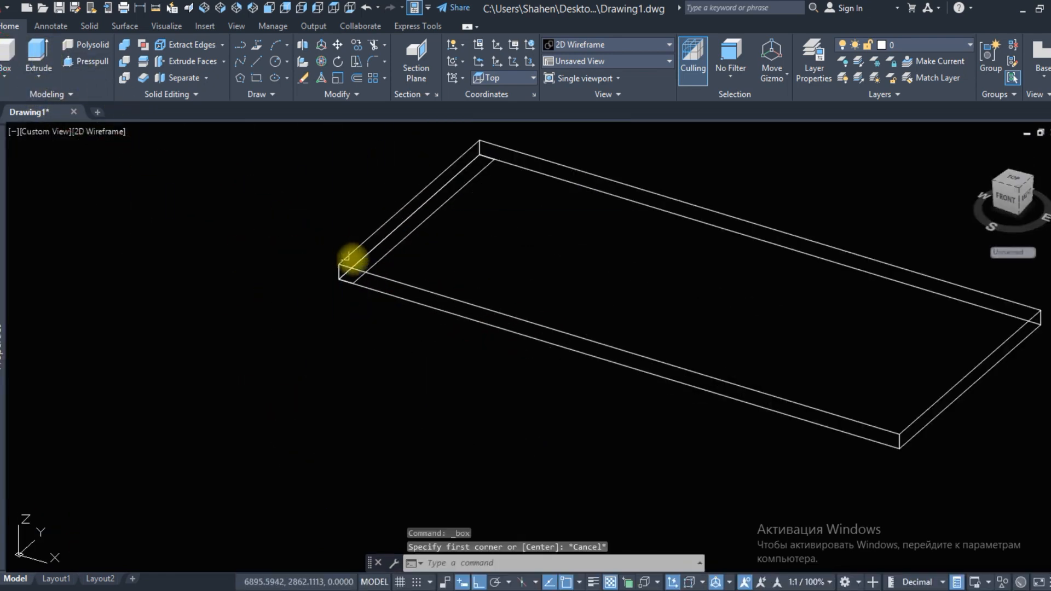
click(375, 262)
click(45, 55)
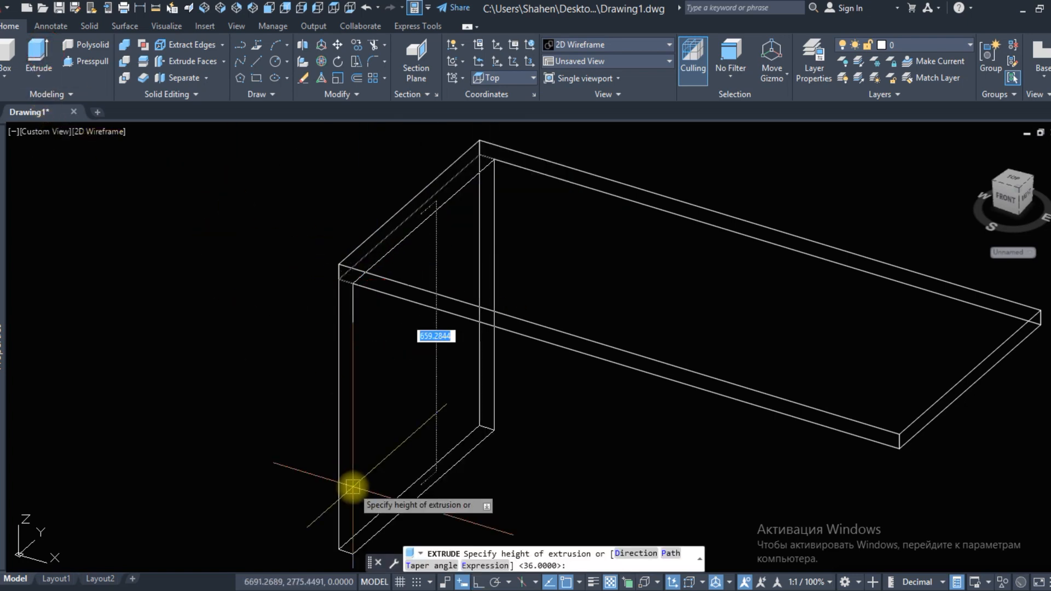
text(750)
key(Return)
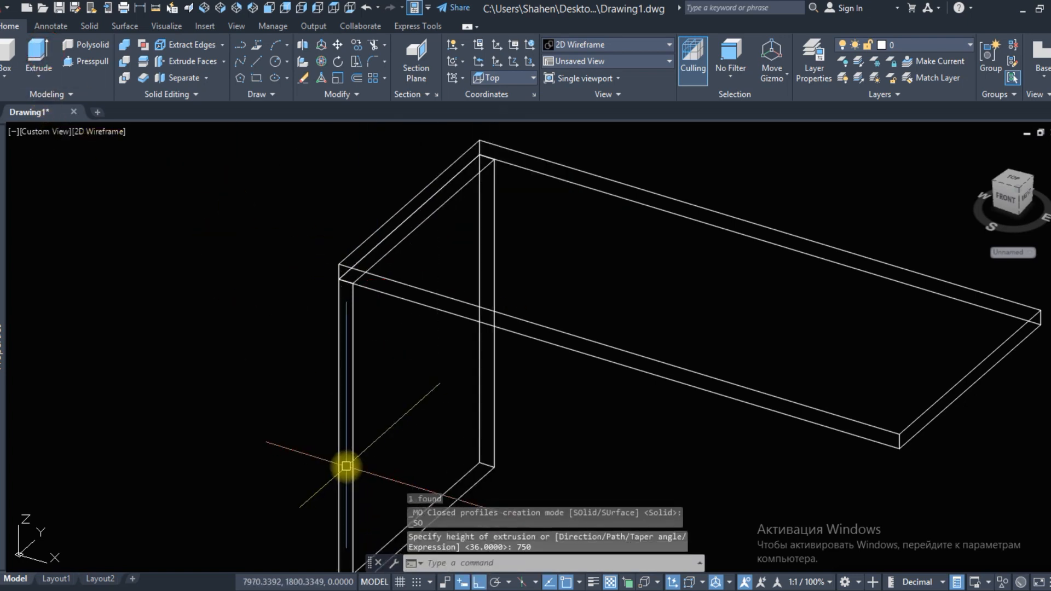
click(342, 383)
text(m)
key(Return)
click(263, 364)
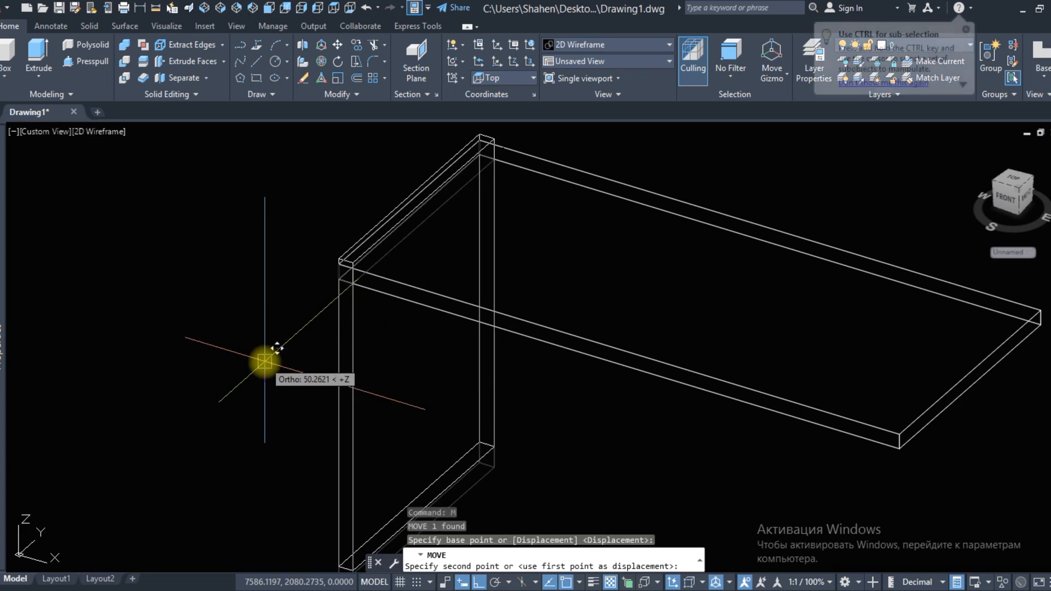
key(Escape)
Shorten the leg panel by extruding its bottom face by -20
click(182, 64)
shift+middle_drag(302, 295, 340, 375)
scroll(339, 375, up, 3)
click(341, 397)
key(Return)
text(-20)
key(Return)
key(Return)
key(Escape)
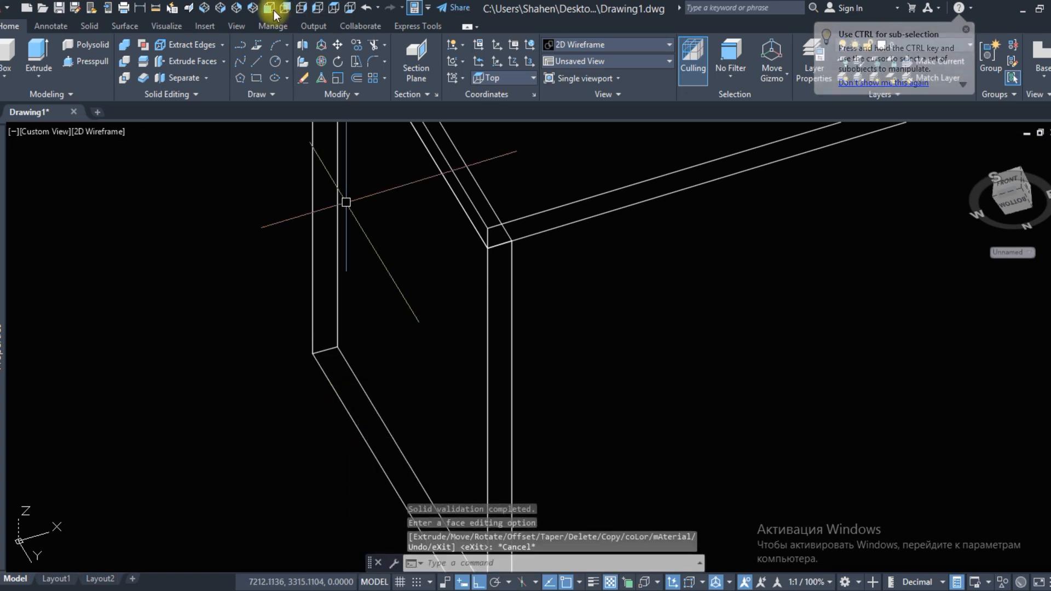
In the Front view, measure the overall height from the tabletop's upper-left corner to the foot of the leg panel
click(271, 9)
middle_drag(862, 304, 539, 248)
scroll(567, 246, up, 2)
click(485, 221)
key(Escape)
key(Return)
click(481, 223)
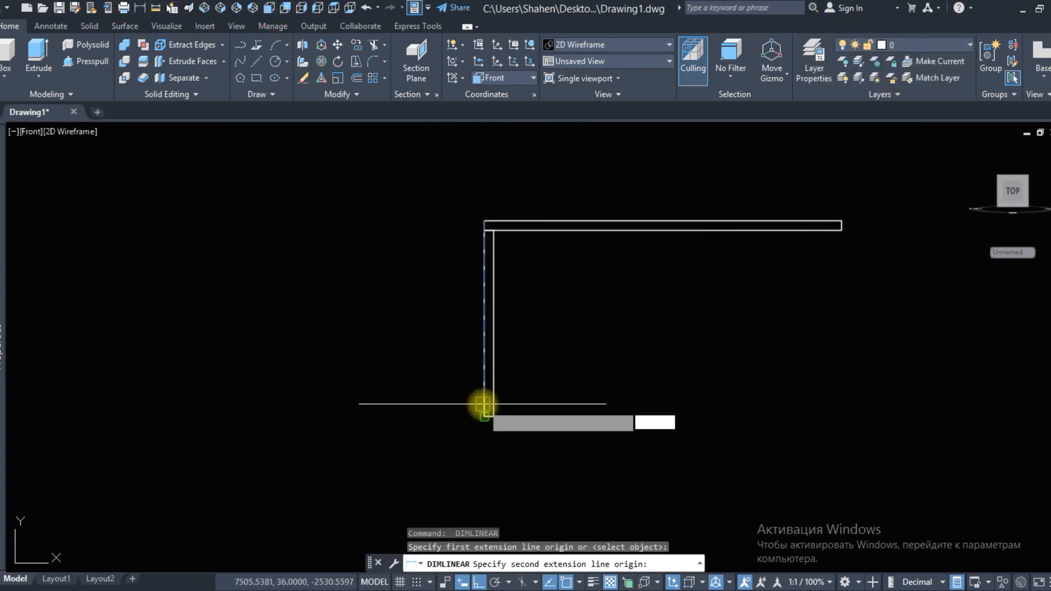
click(482, 415)
key(Escape)
Move the leg panel 180 inward beneath the tabletop from its left end
click(493, 332)
text(m)
key(Return)
click(550, 376)
text(180)
key(Return)
scroll(539, 345, down, 4)
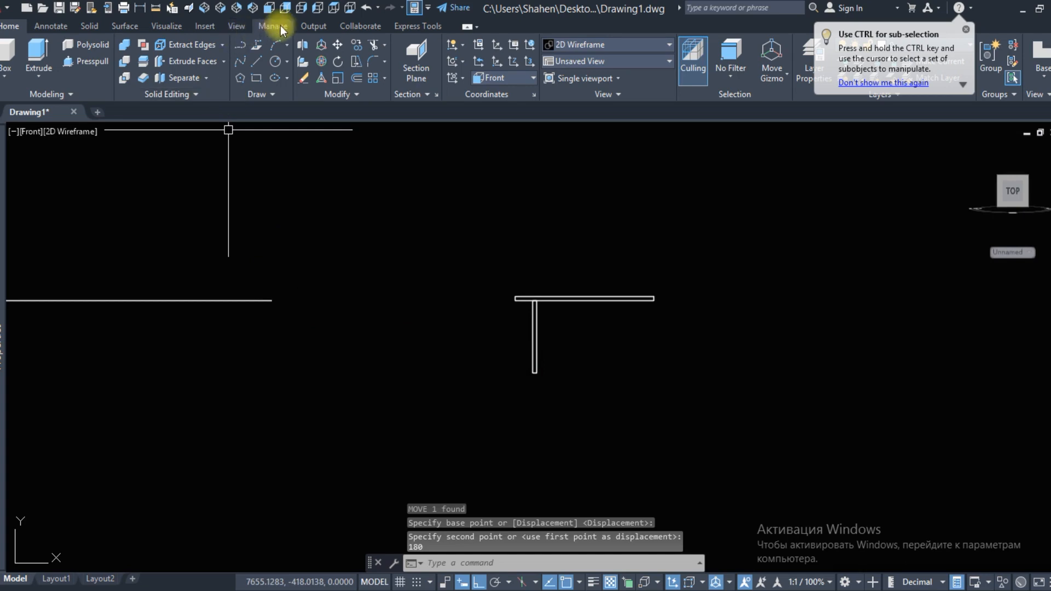
Set the leg panel back from the tabletop's front edge by extruding its front face by -70
click(334, 8)
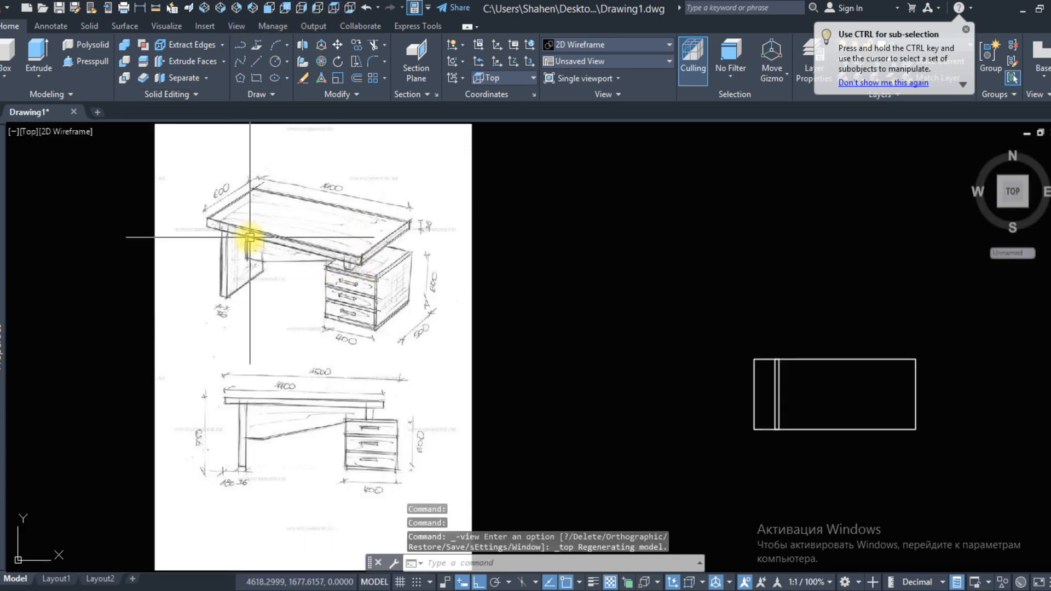
mouse_move(680, 338)
middle_down()
mouse_move(540, 310)
mouse_move(332, 296)
middle_up()
mouse_move(565, 403)
shift+middle_down()
mouse_move(489, 352)
mouse_move(532, 285)
shift+middle_up()
scroll(413, 287, up, 10)
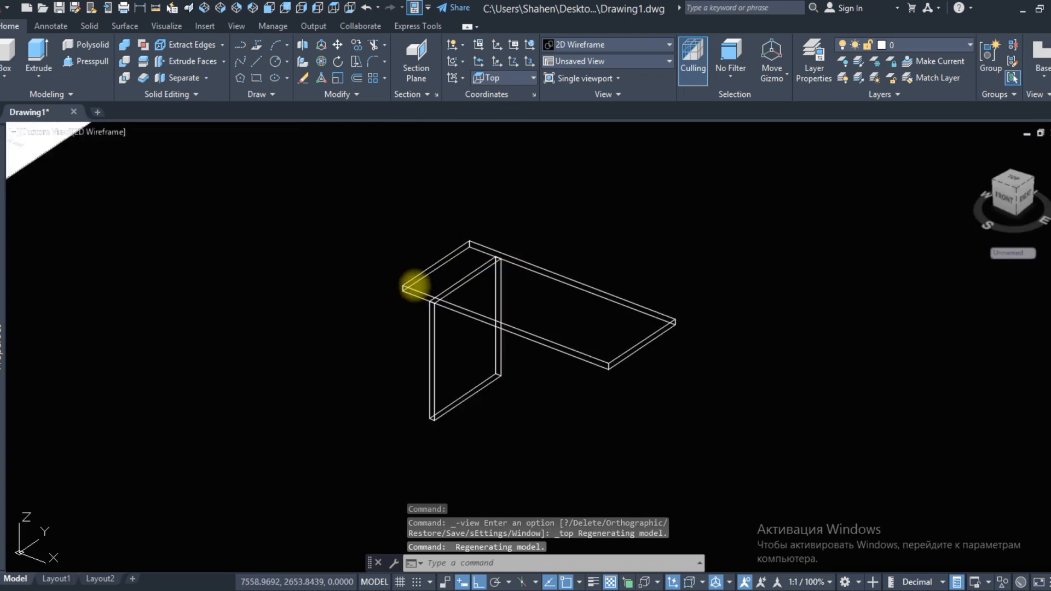
click(164, 62)
click(482, 422)
key(Return)
text(-)
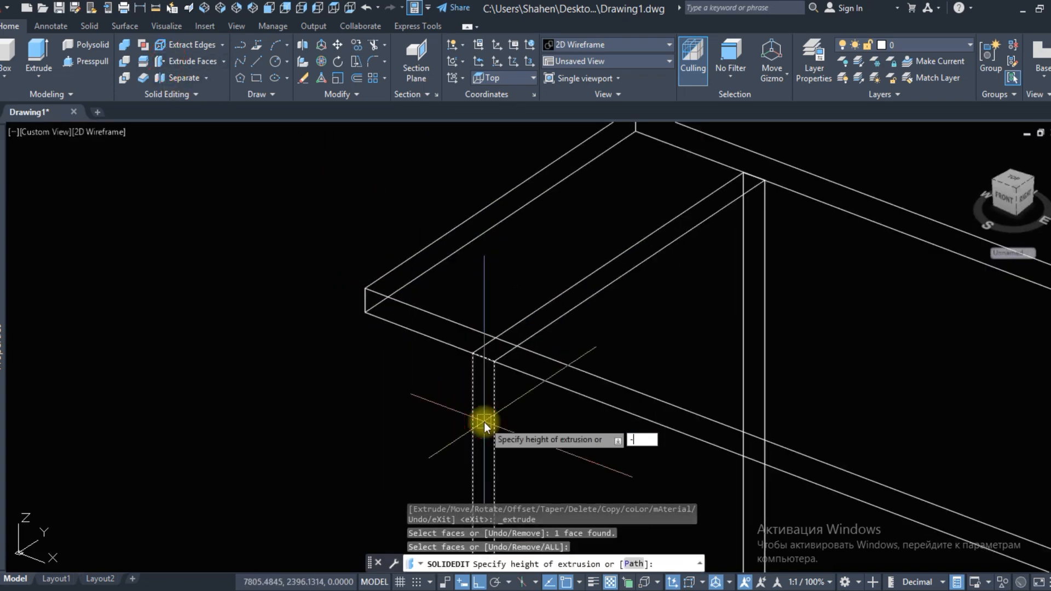
text(70)
key(Return)
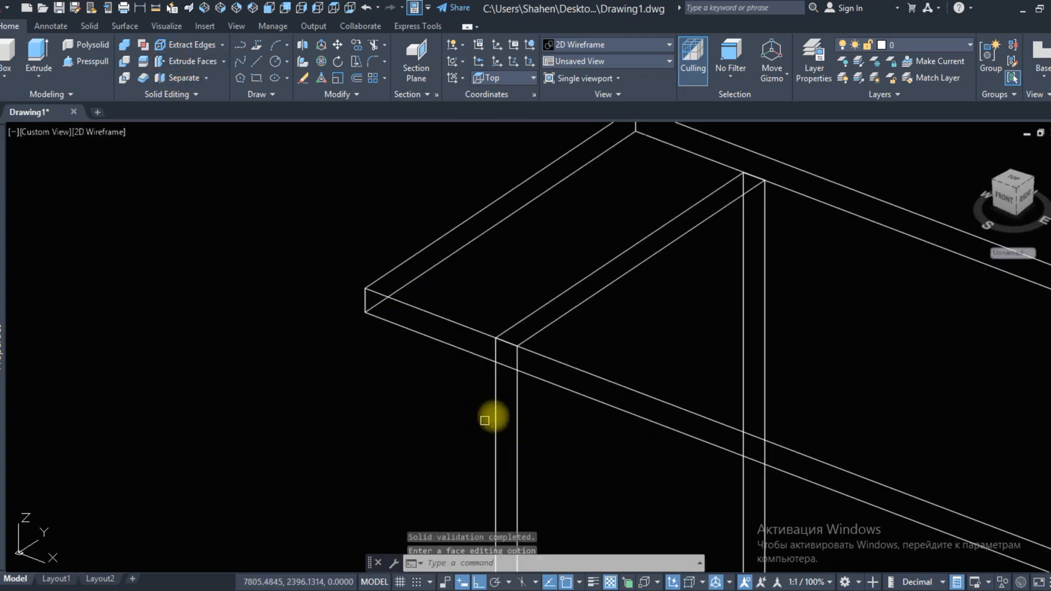
In the Front view, draw guide lines from the tabletop's lower-right corner, 600 down and 400 to the left
key(Escape)
scroll(484, 420, down, 8)
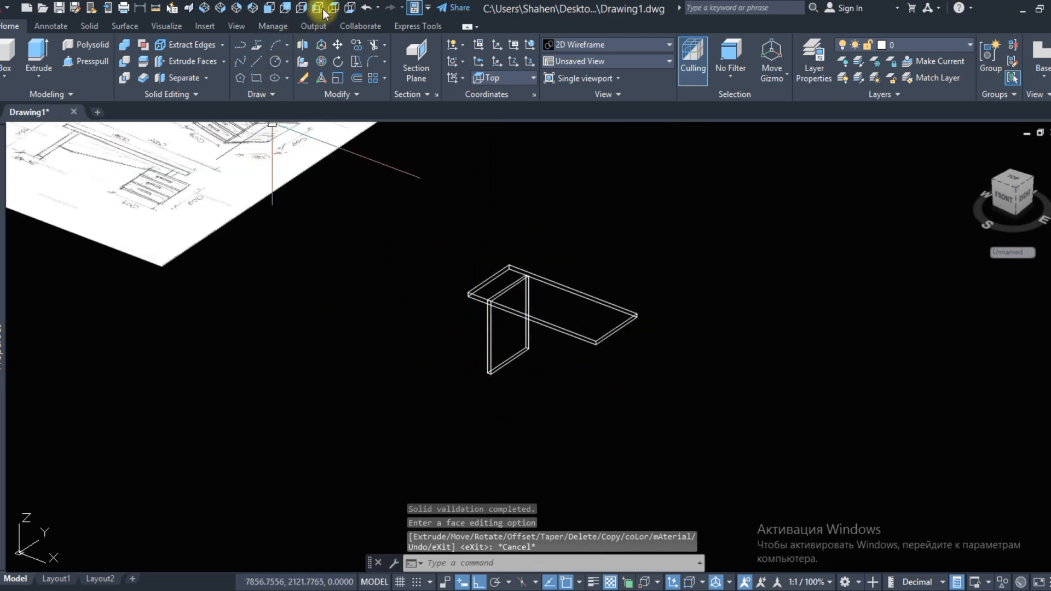
click(318, 7)
scroll(368, 294, up, 6)
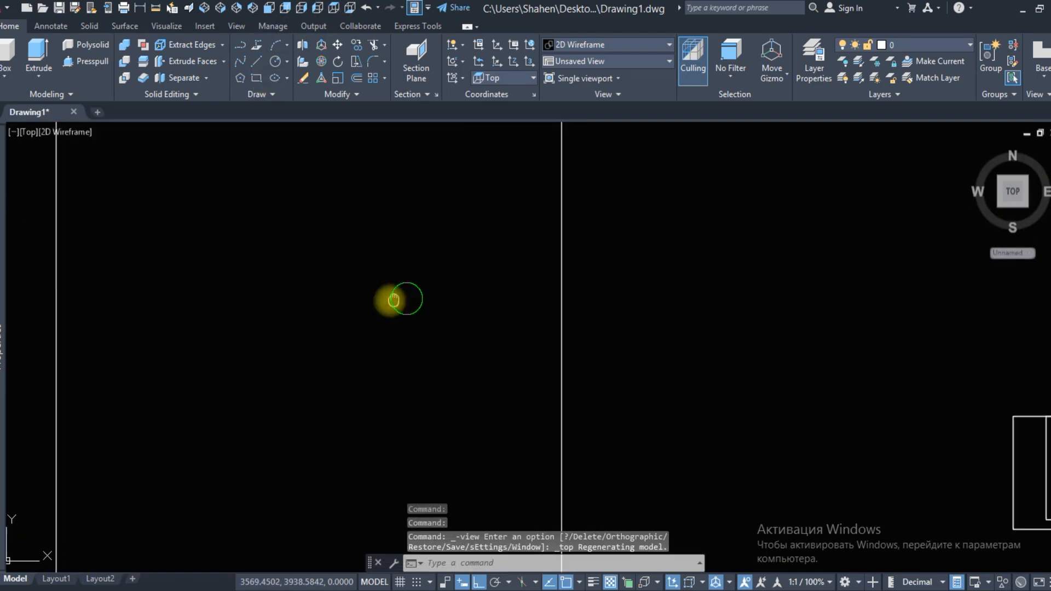
middle_drag(393, 299, 368, 302)
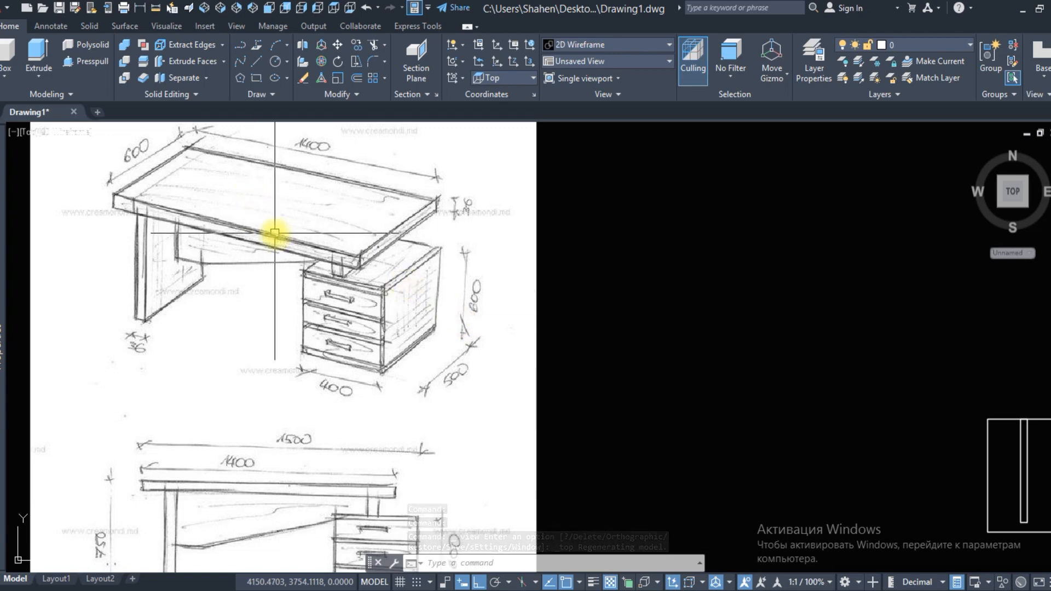
click(284, 8)
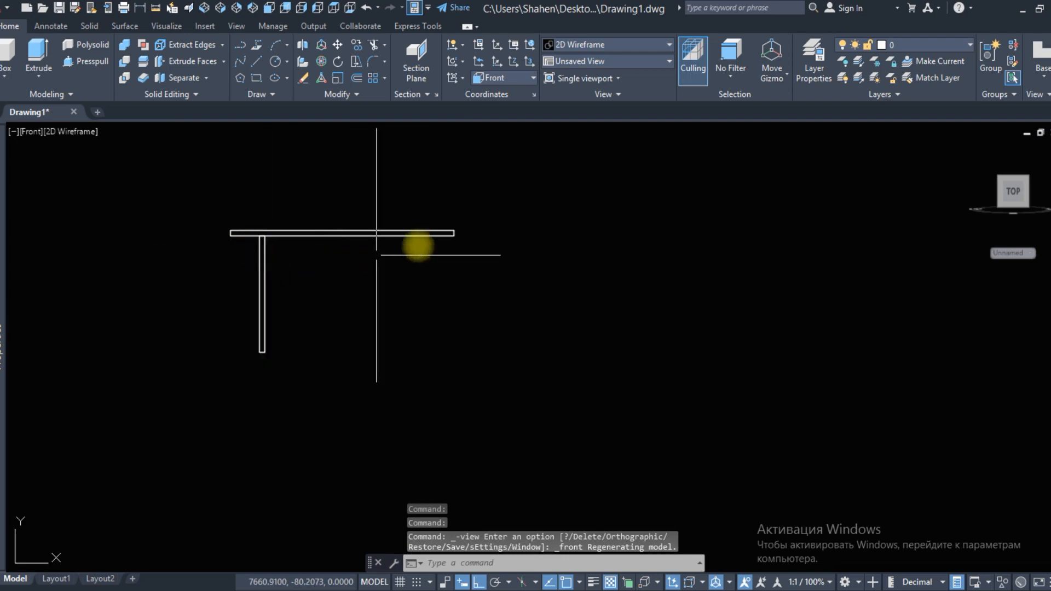
key(Return)
click(438, 238)
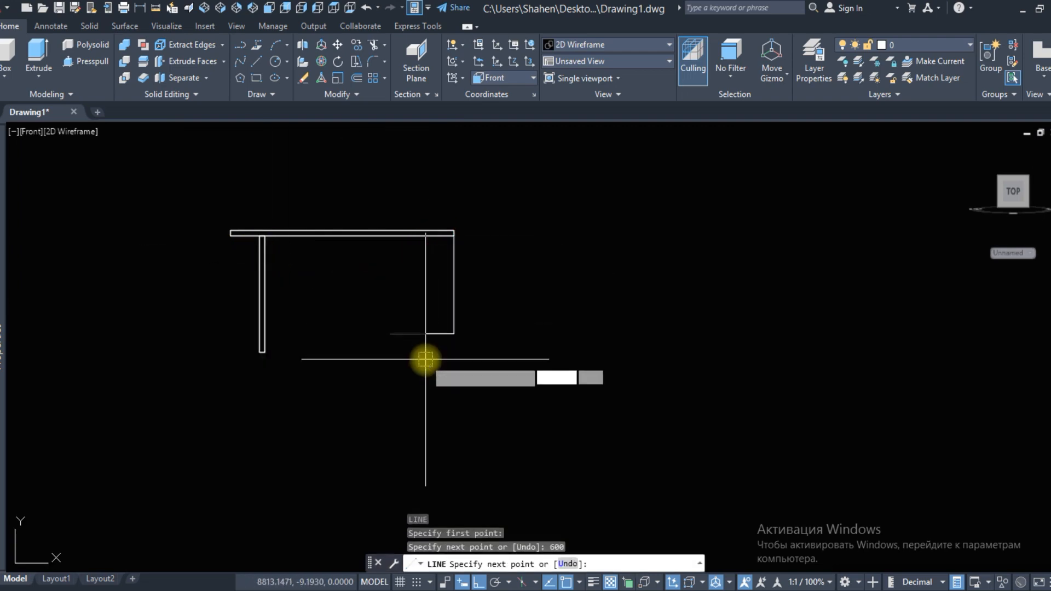
text(400)
key(Return)
key(Escape)
Draw the drawer unit's rectangle from the free end of the guide lines to the tabletop's lower-right corner
click(255, 77)
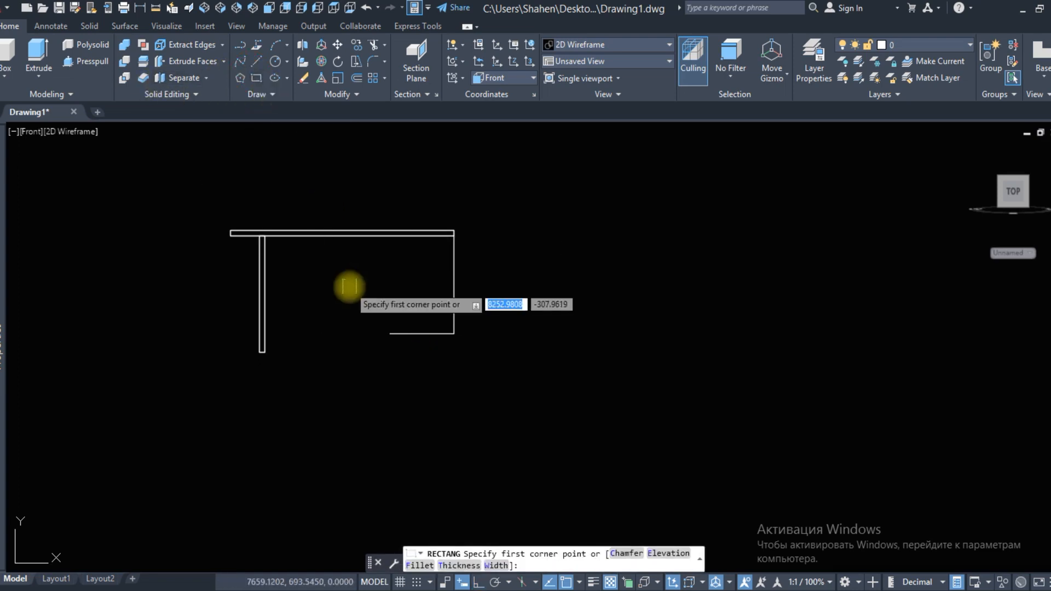
click(391, 333)
click(453, 235)
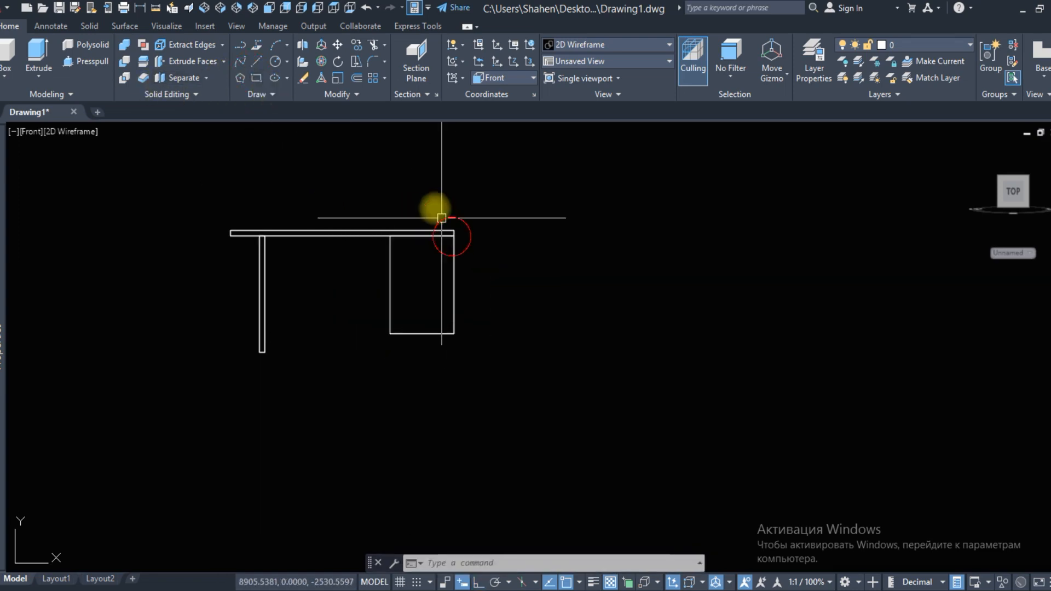
Erase the two guide lines, keeping the drawer unit's rectangle
click(441, 220)
click(525, 389)
click(387, 315)
click(562, 380)
text(e)
key(Return)
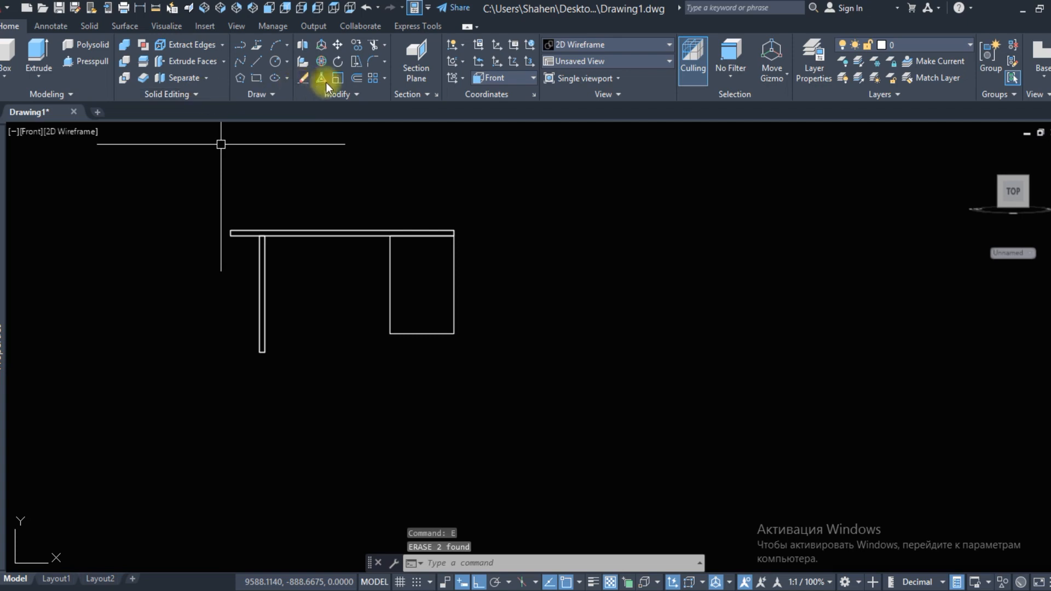
Offset the drawer unit's rectangle inward by 18
click(356, 78)
click(419, 335)
text(18)
key(Return)
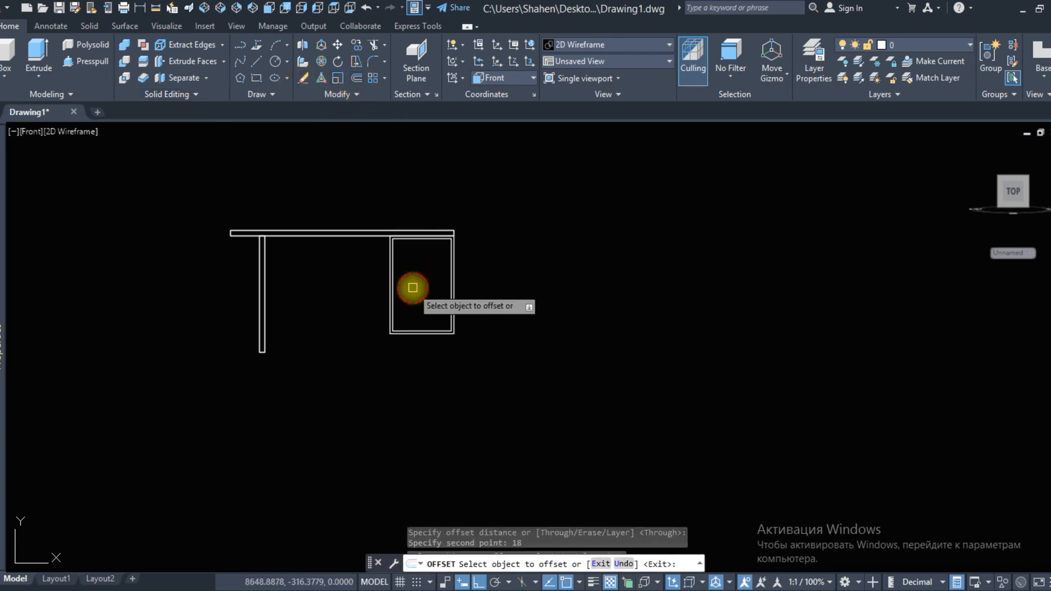
key(Return)
Extrude the outer and inner drawer-unit rectangles together by 500 beneath the tabletop
scroll(409, 332, up, 2)
click(407, 325)
key(Escape)
click(401, 330)
shift+middle_drag(401, 337, 219, 274)
click(38, 53)
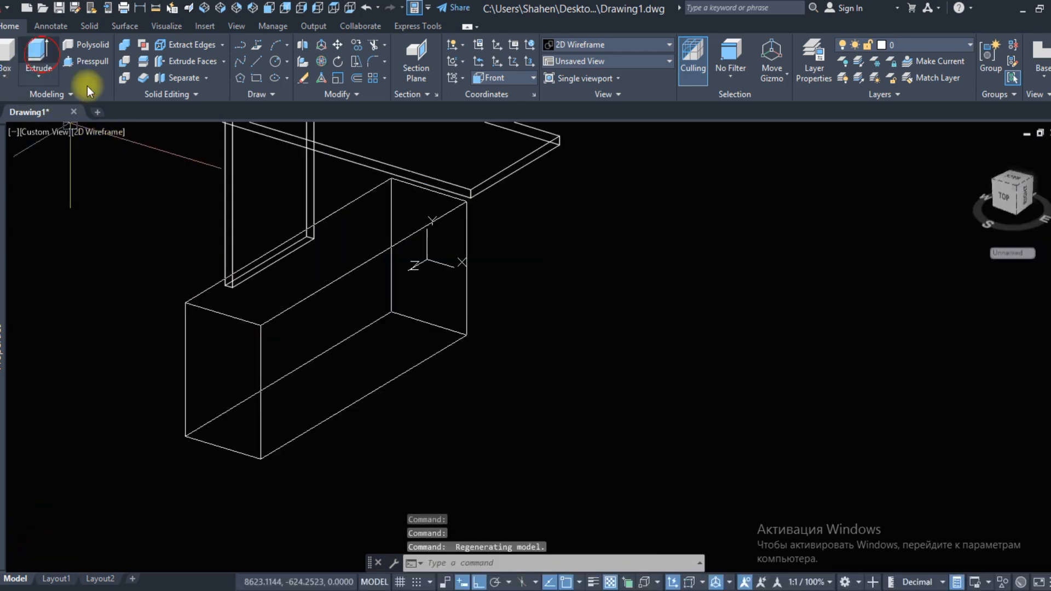
key(Return)
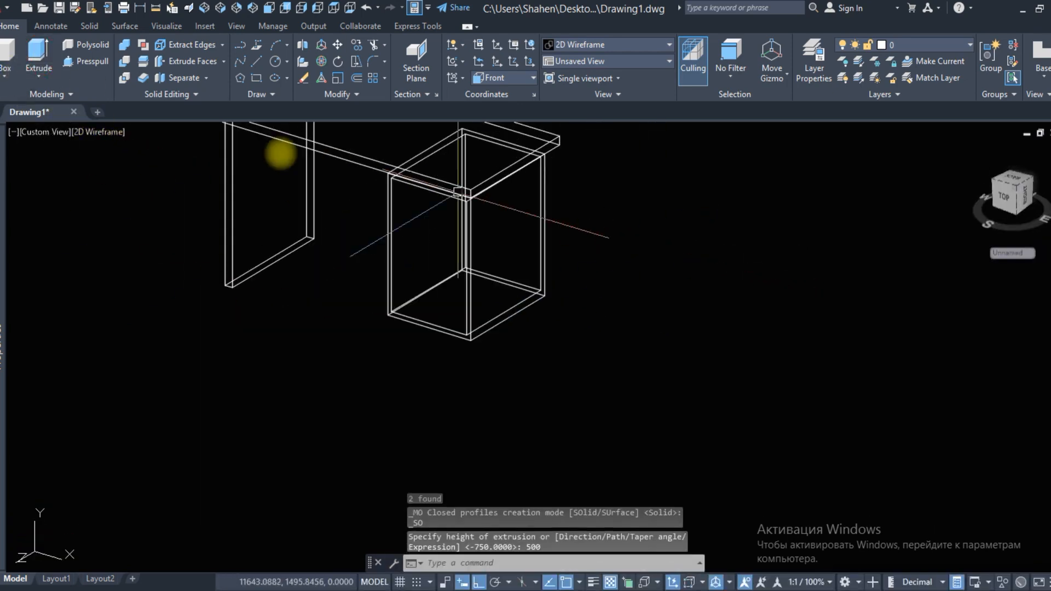
Subtract the inner box from the outer box to hollow out the drawer unit's case
click(125, 63)
scroll(463, 344, up, 2)
click(447, 323)
key(Return)
click(448, 310)
key(Return)
Examine the reference sketch for how the drawer unit sits relative to the tabletop and the leg panel
scroll(461, 340, down, 5)
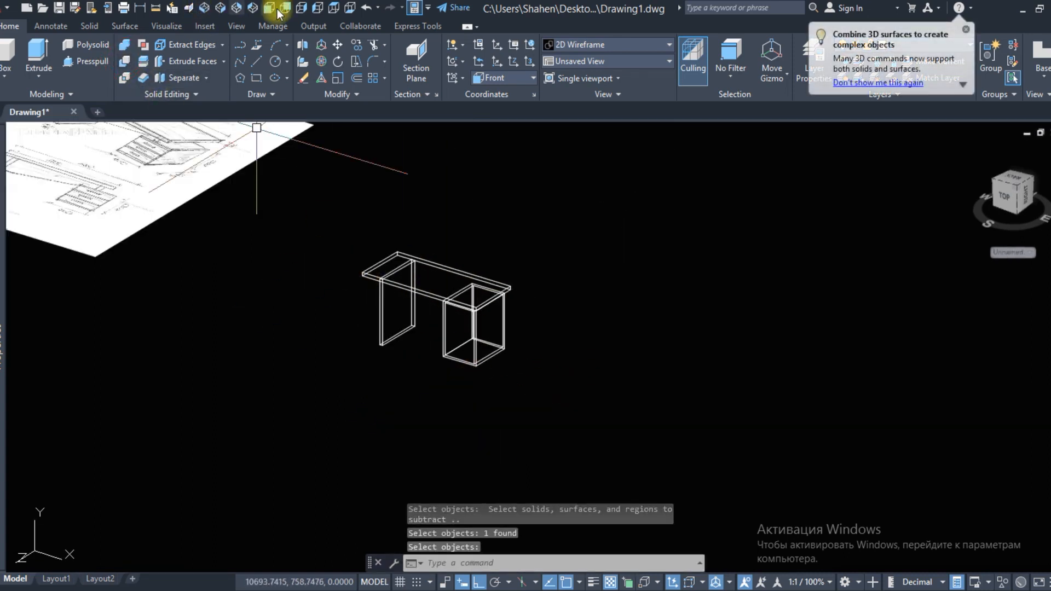
middle_drag(237, 197, 385, 268)
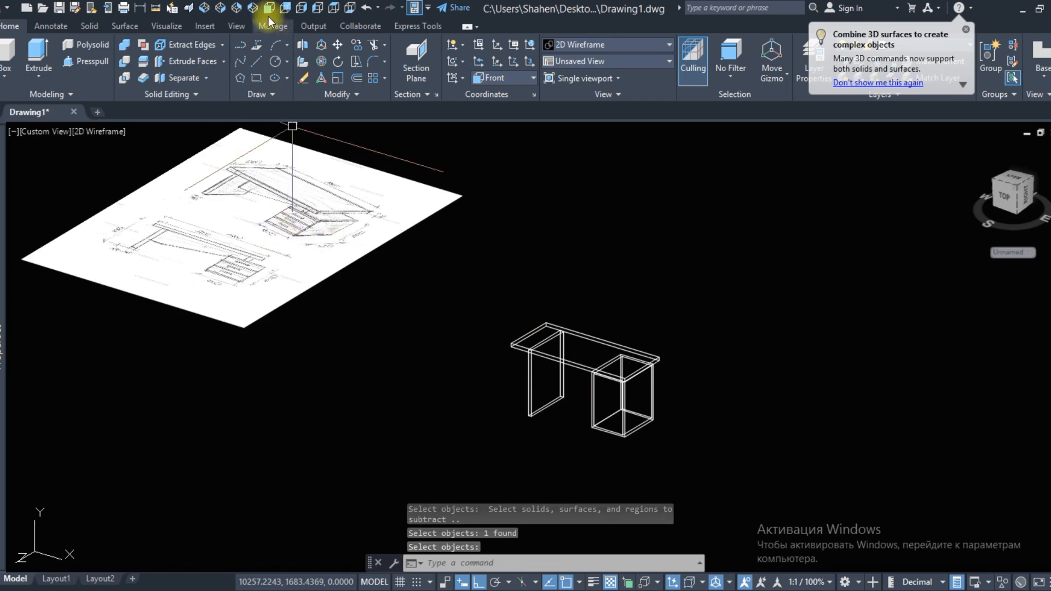
scroll(353, 245, up, 3)
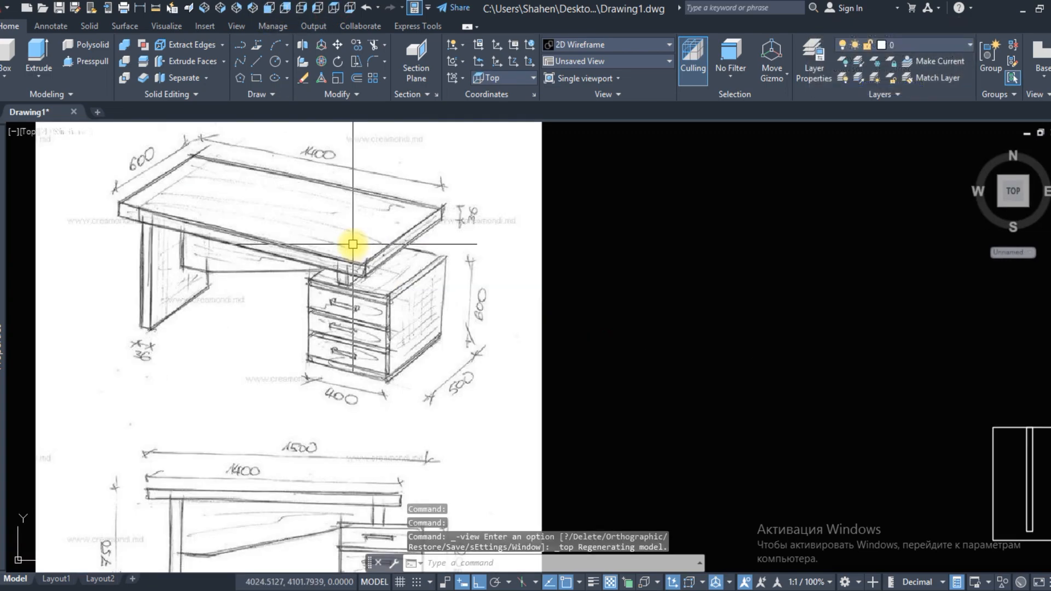
scroll(353, 244, down, 3)
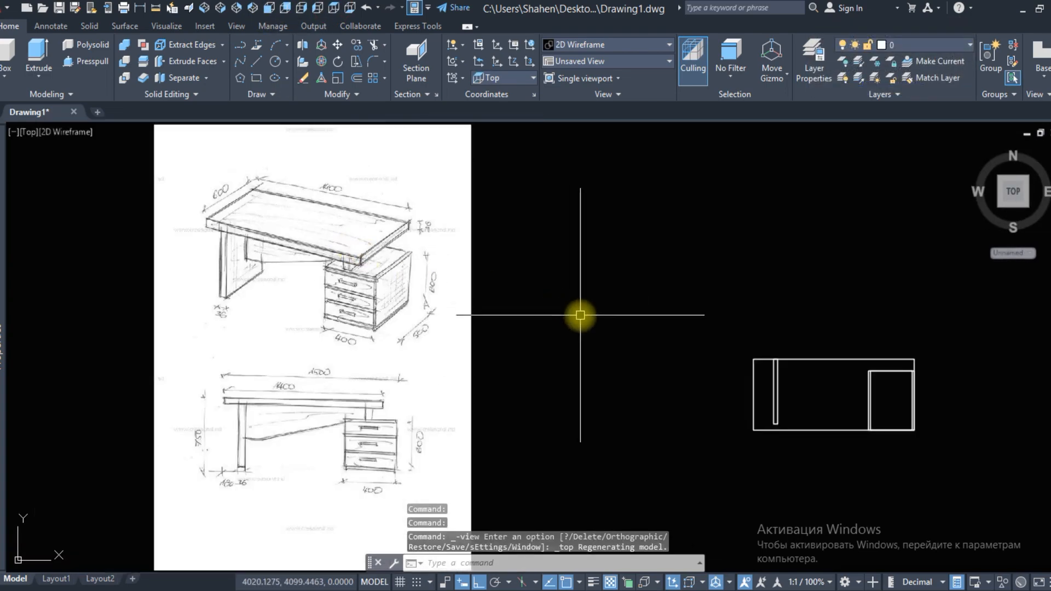
scroll(393, 239, up, 2)
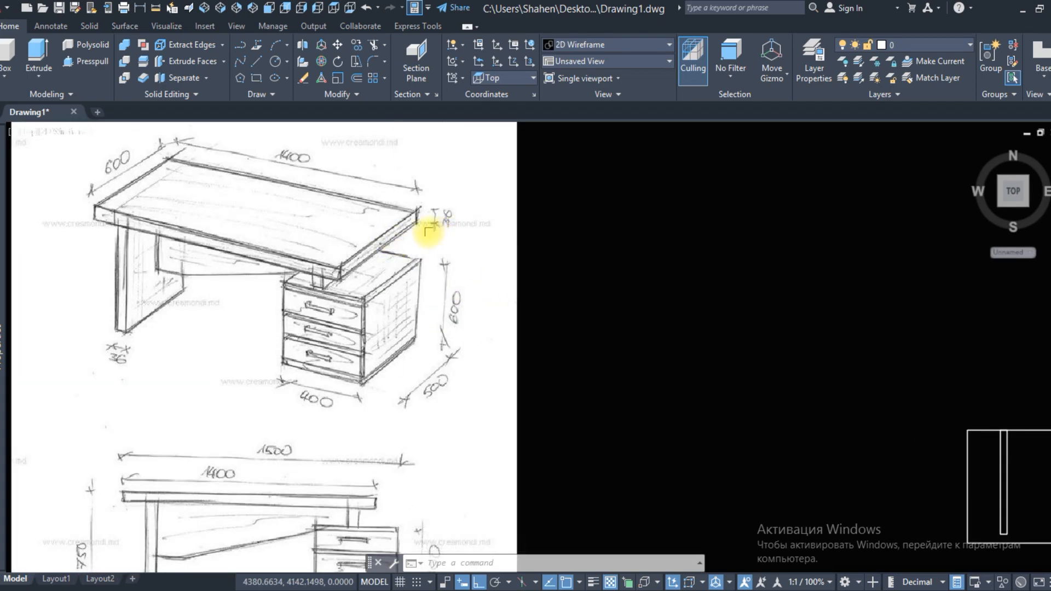
scroll(399, 238, down, 2)
scroll(363, 451, up, 2)
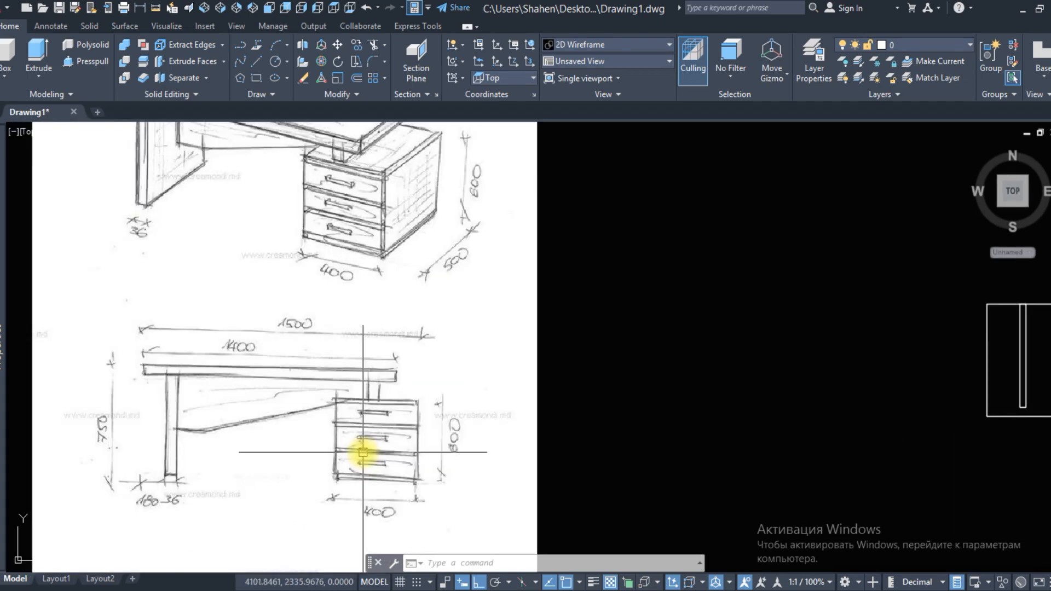
In the Front view, measure the vertical distance between the leg panel's foot and the bottom of the drawer unit
click(268, 8)
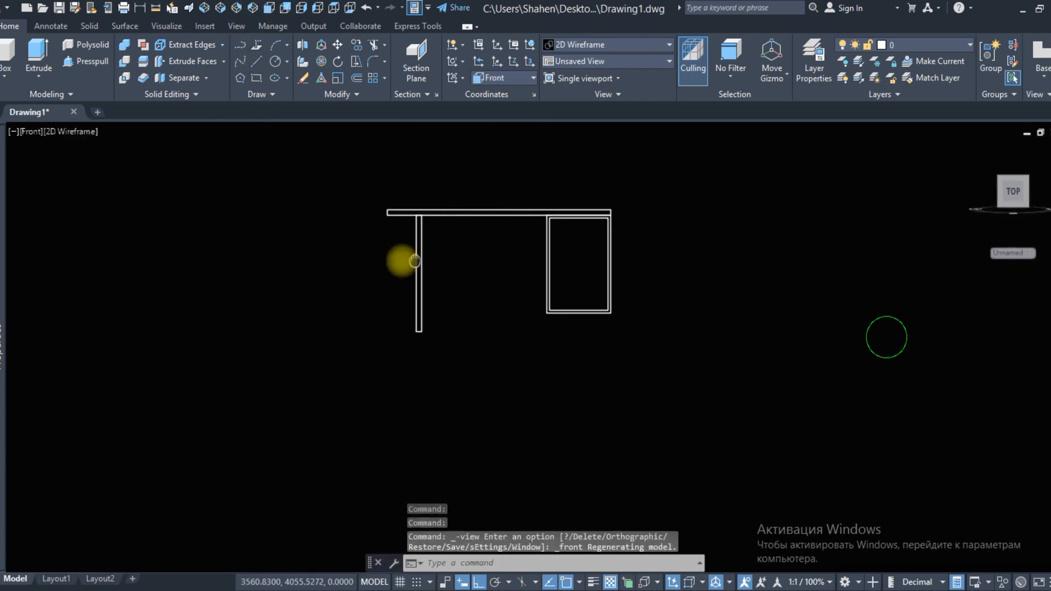
click(142, 8)
click(265, 378)
click(478, 349)
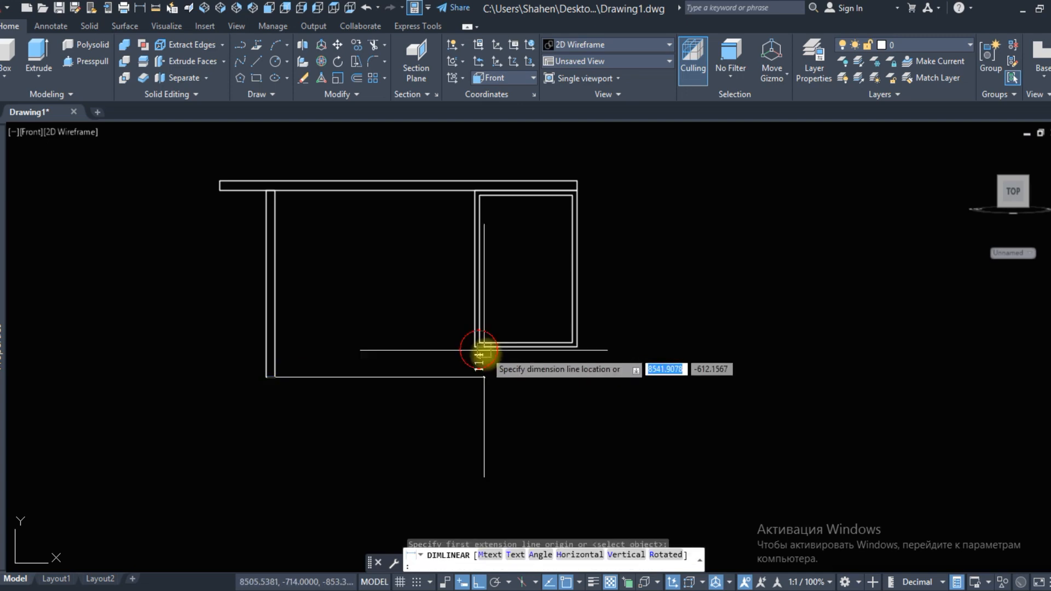
scroll(488, 351, up, 4)
key(Escape)
Move the drawer unit 114 down so its bottom aligns with the leg panel's foot
click(487, 339)
text(m)
key(Return)
click(310, 249)
text(120)
key(Return)
In the Front view, draw a vertical line from the midpoint of the drawer unit's top edge to the tabletop's underside
scroll(312, 312, down, 6)
middle_drag(304, 293, 788, 389)
scroll(724, 353, down, 4)
click(331, 9)
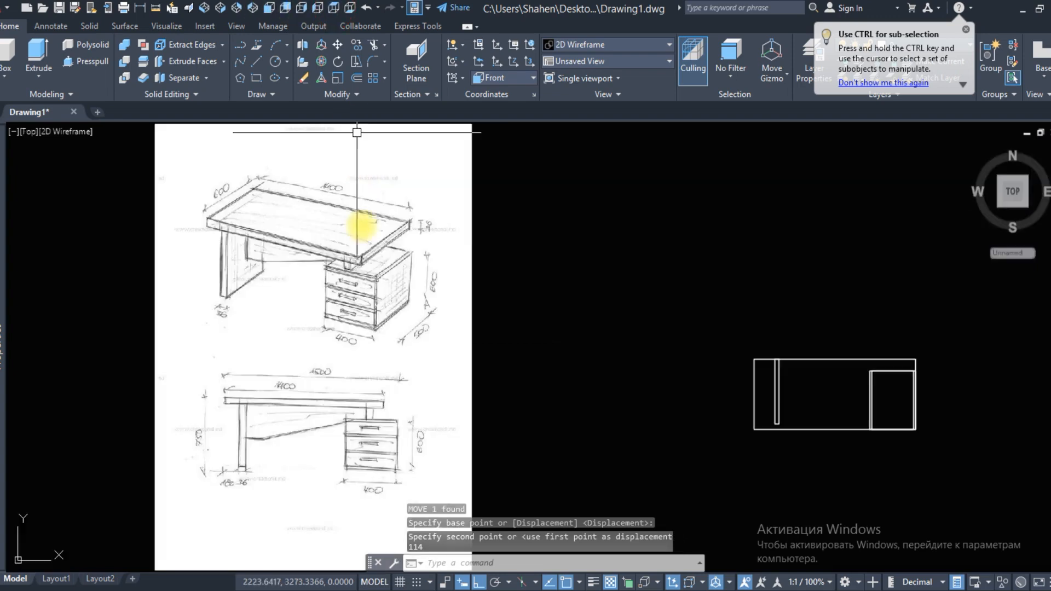
scroll(296, 235, up, 2)
middle_drag(272, 340, 237, 171)
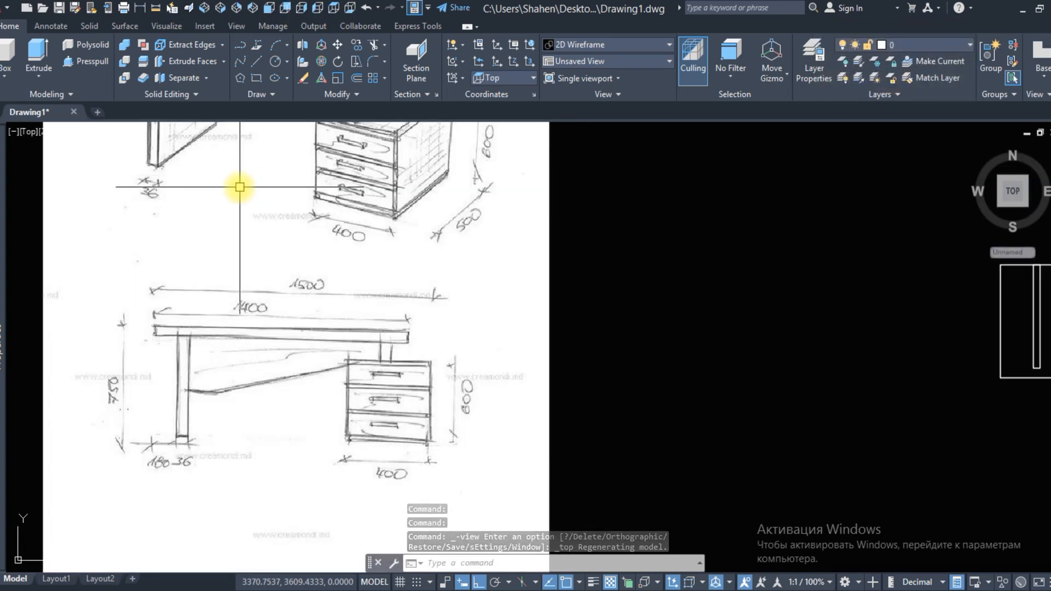
click(270, 8)
text(l)
key(Return)
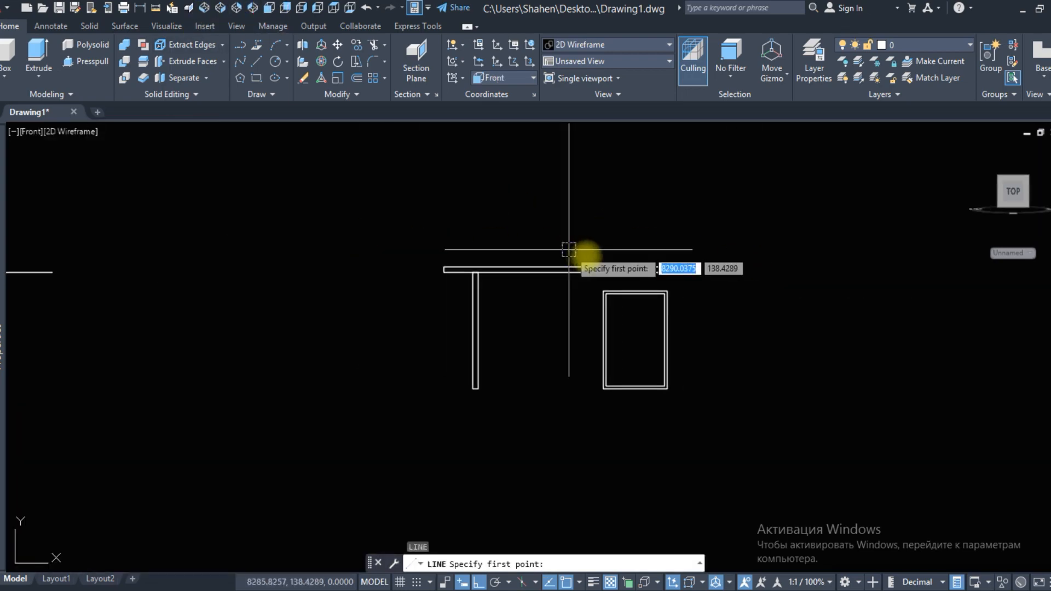
click(630, 286)
click(629, 267)
key(Escape)
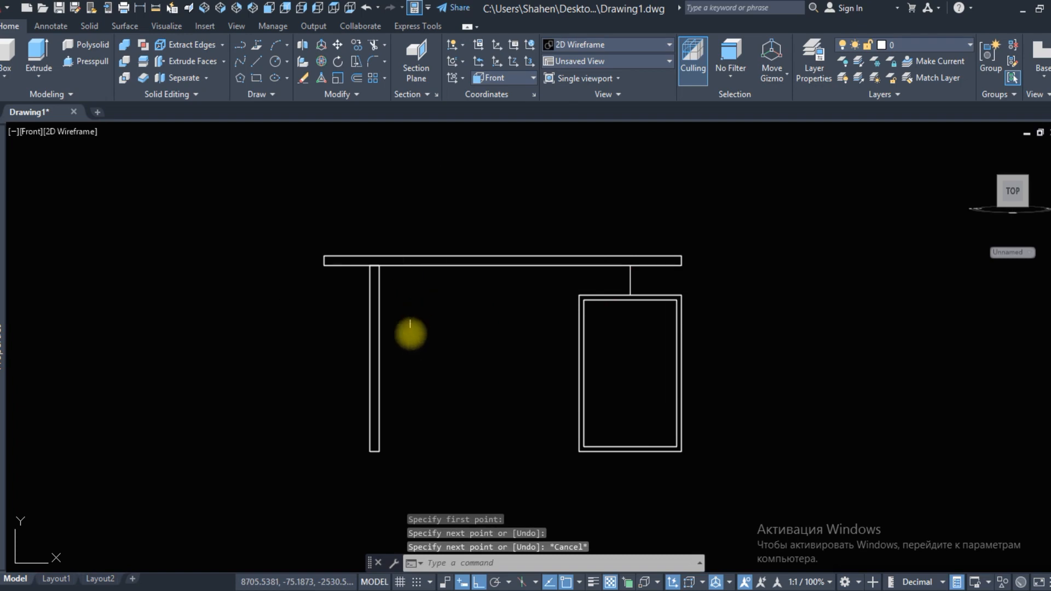
Draw lines from the leg panel's inner edge midpoint to the drawer unit's upper-left corner and on to the vertical line's foot
key(Return)
click(380, 359)
click(579, 296)
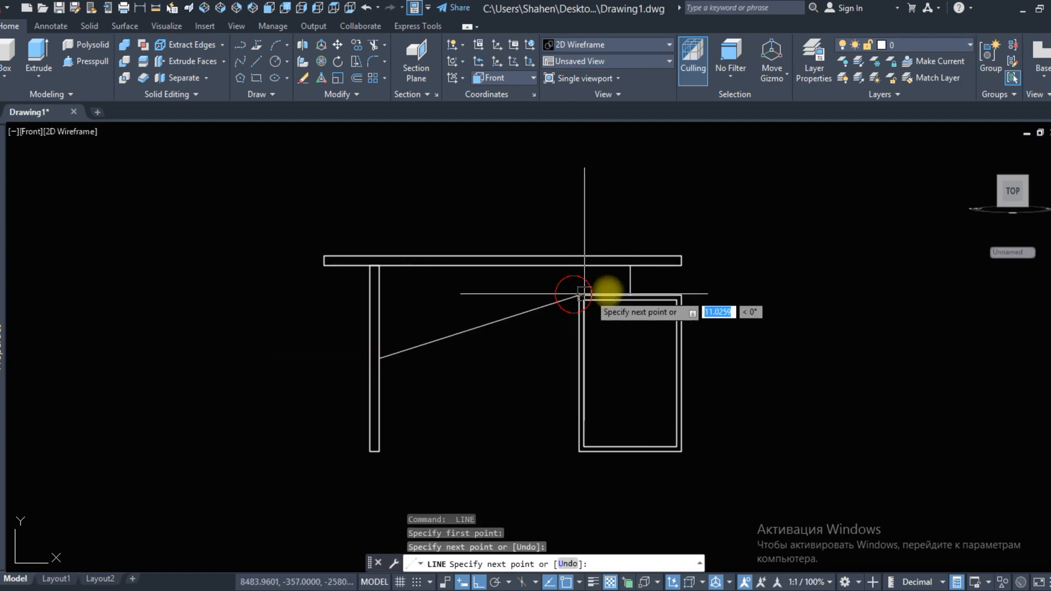
click(629, 294)
key(Escape)
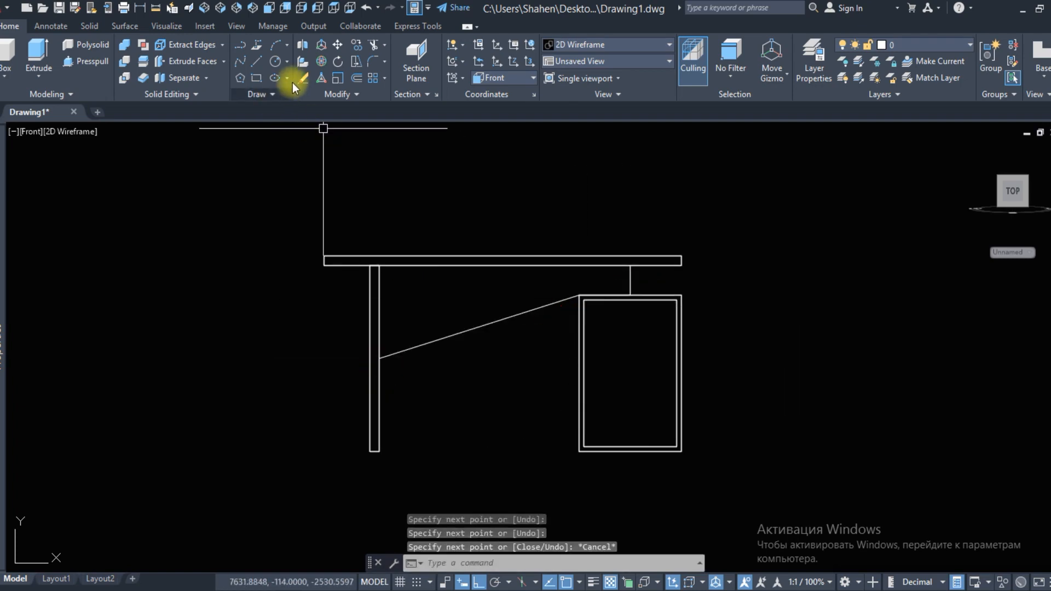
Trace the connecting panel's outline as a polyline along the leg panel, tabletop underside, vertical line and drawer unit's top
click(244, 46)
click(380, 359)
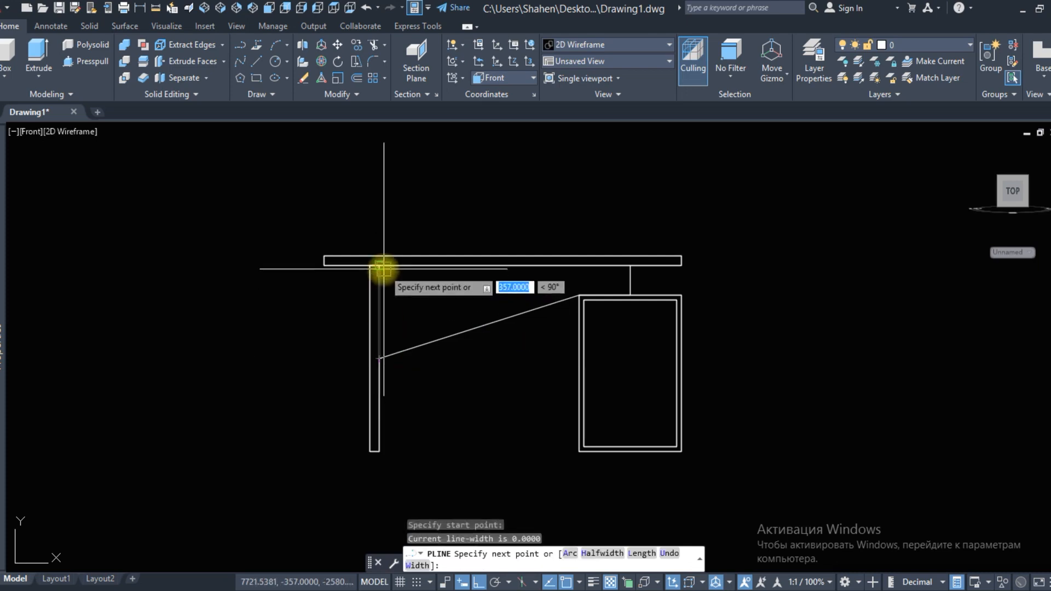
click(377, 266)
click(630, 267)
click(629, 295)
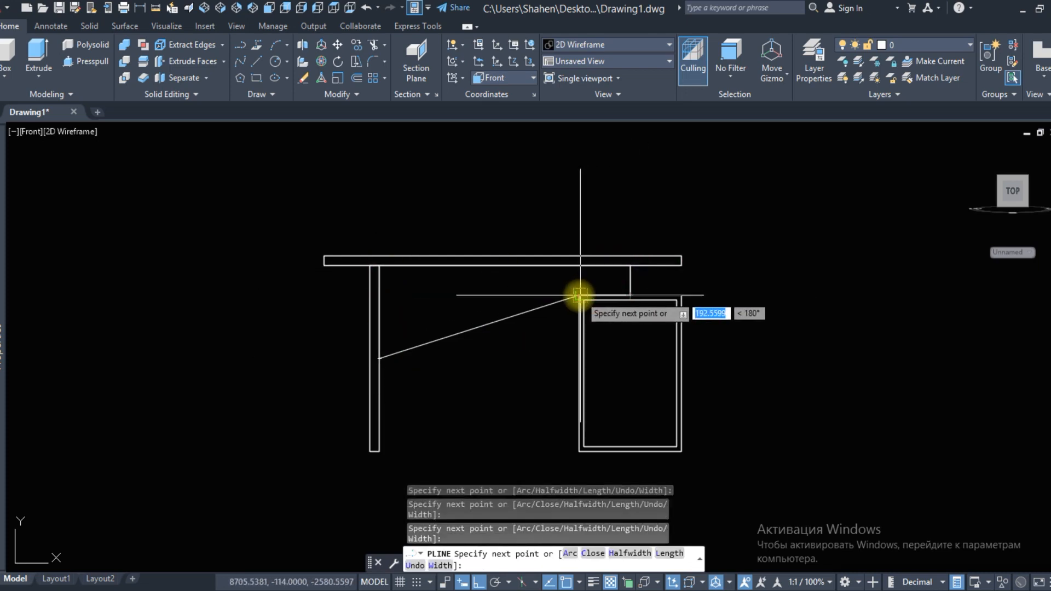
click(579, 295)
key(Escape)
Extrude the connecting panel's polyline by 36
click(440, 330)
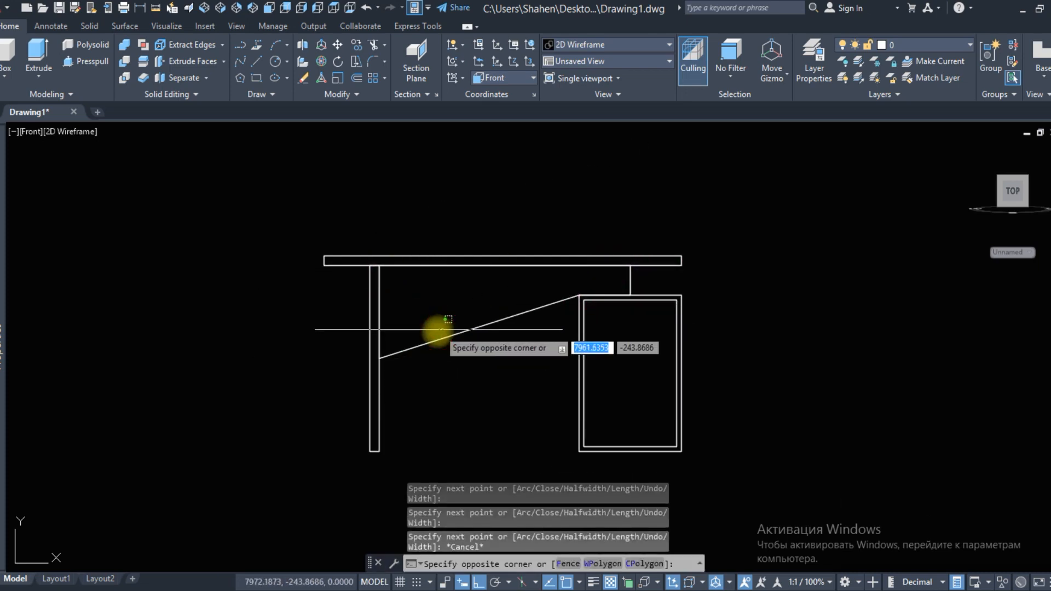
key(Escape)
click(436, 338)
shift+middle_drag(429, 341, 330, 372)
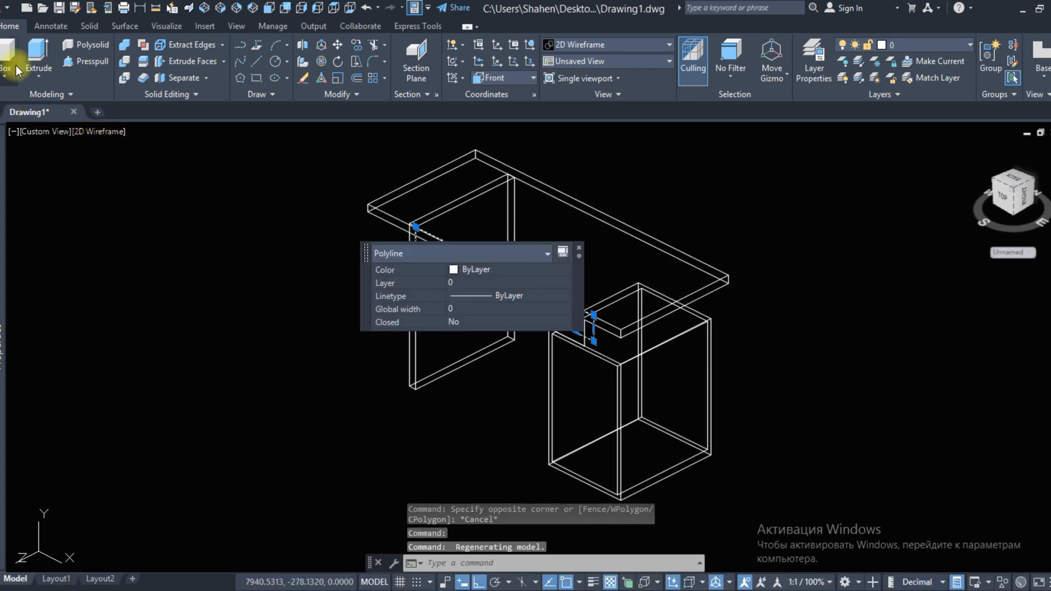
click(38, 57)
text(36)
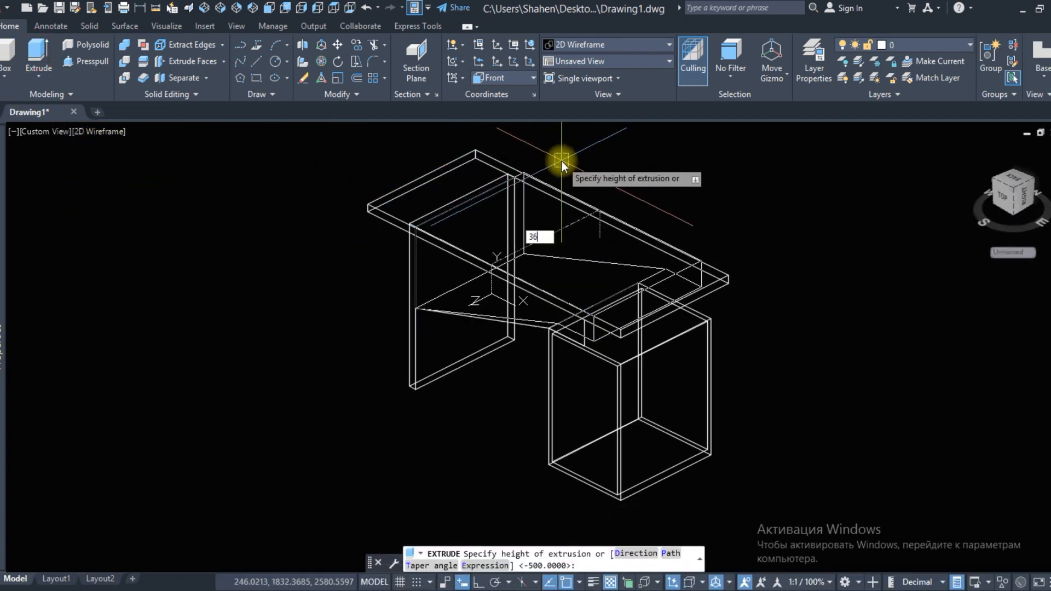
key(Return)
Move the connecting panel from the leg panel's front to the midpoint of the leg panel's top edge
scroll(438, 206, up, 3)
click(420, 246)
scroll(403, 240, up, 2)
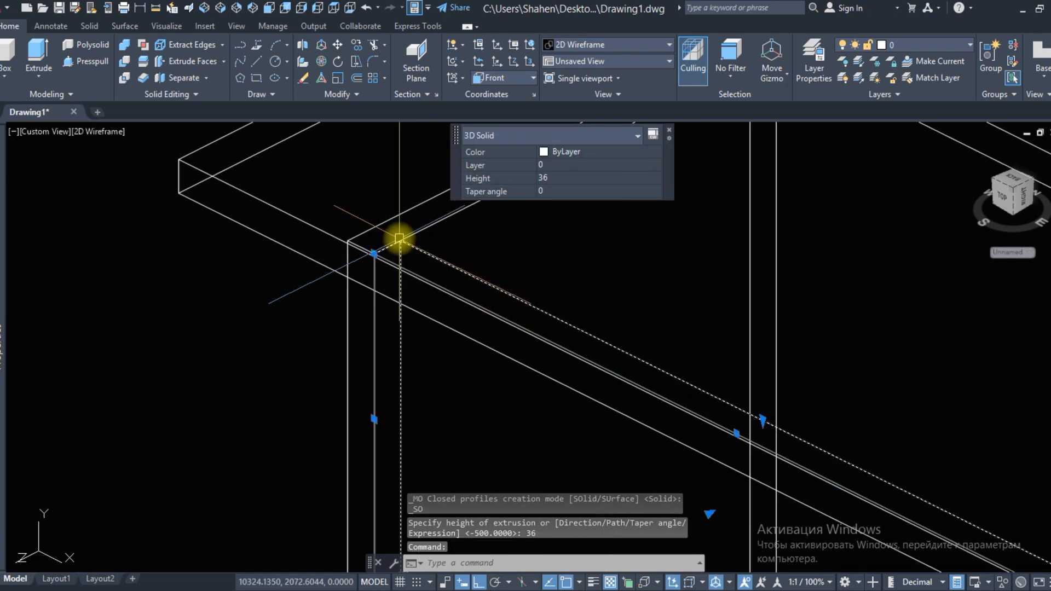
text(m)
key(Return)
click(387, 246)
scroll(388, 246, down, 1)
click(499, 193)
scroll(446, 222, down, 2)
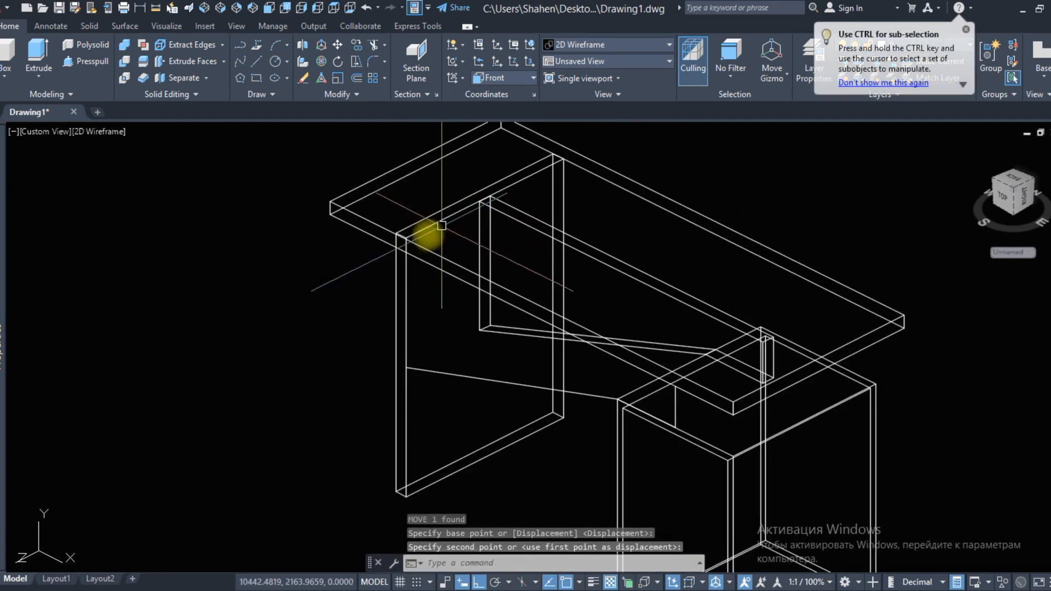
Erase the leftover construction lines between the leg panel and the drawer unit
click(359, 295)
click(812, 464)
text(e)
key(Return)
scroll(680, 368, down, 3)
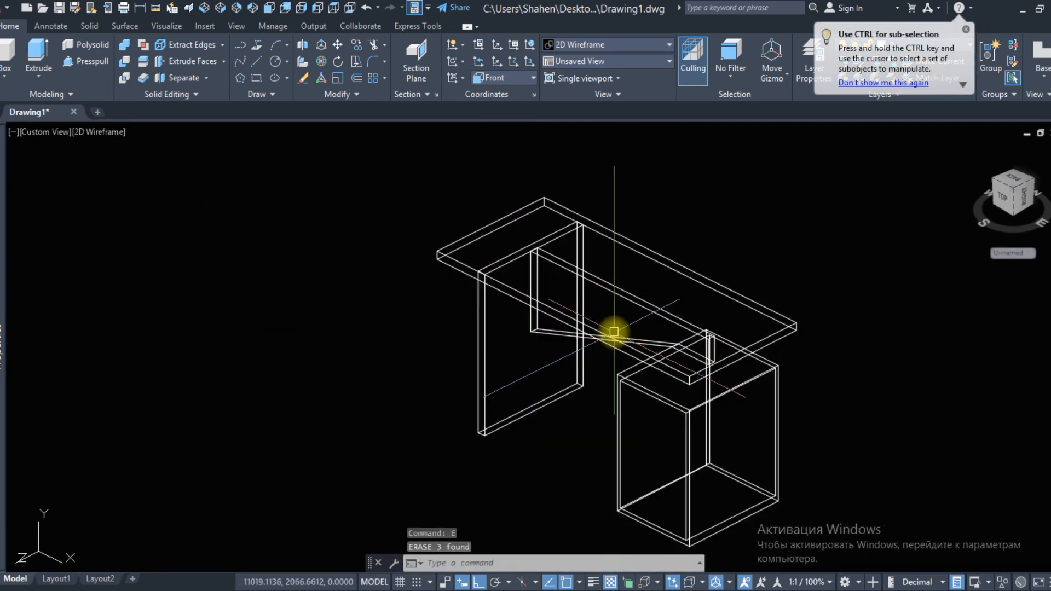
Inspect the desk from another angle and in the Front view, and bring up the reference sketch in the Top view
shift+middle_drag(638, 387, 706, 356)
click(269, 8)
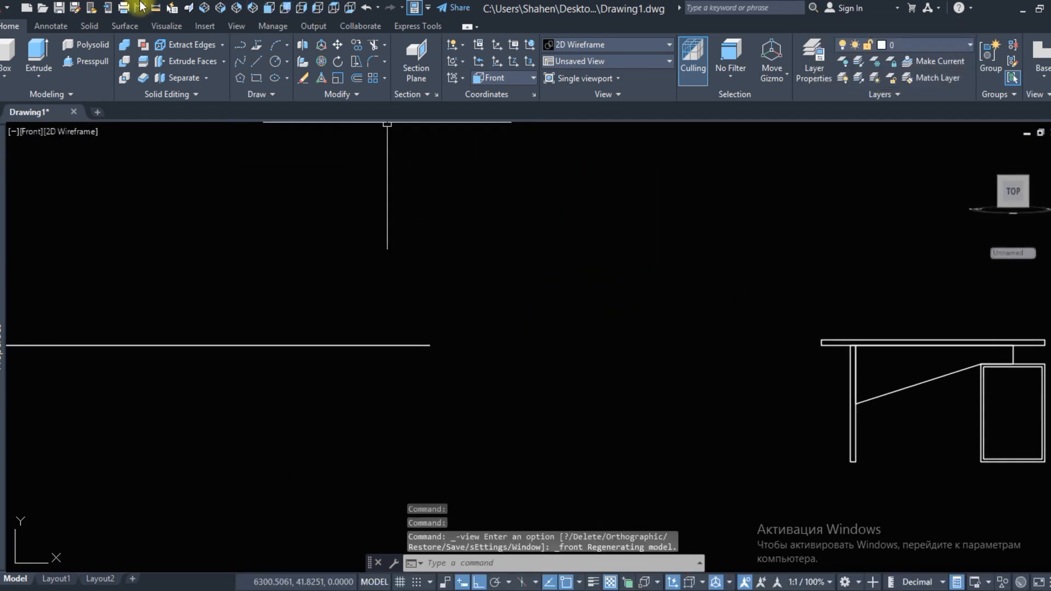
click(221, 7)
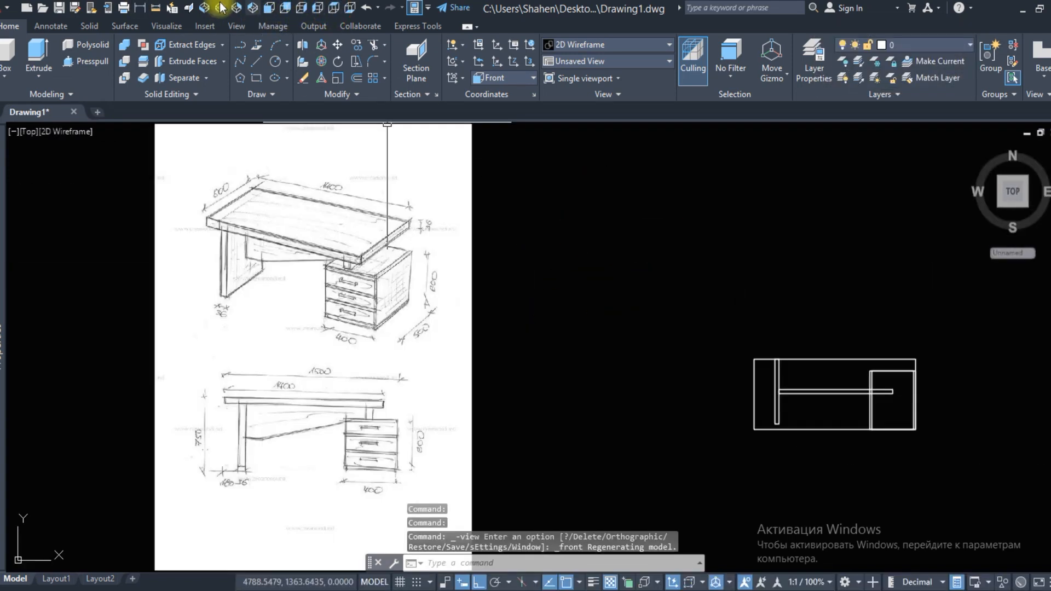
In the Front view, draw a rectangle over the drawer unit's outer outline, from its upper-left to its lower-right corner
click(269, 8)
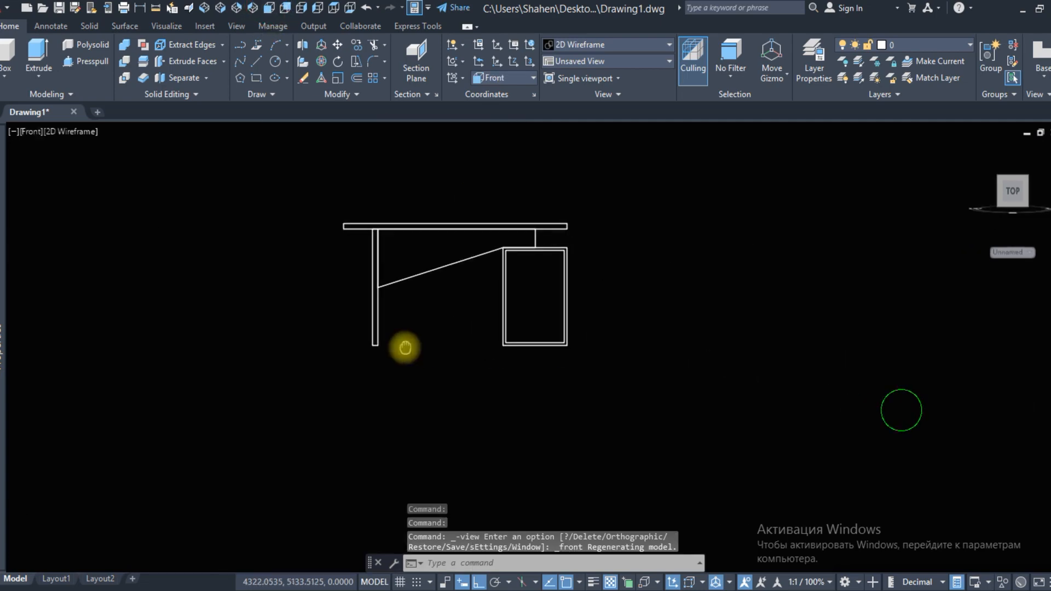
click(253, 81)
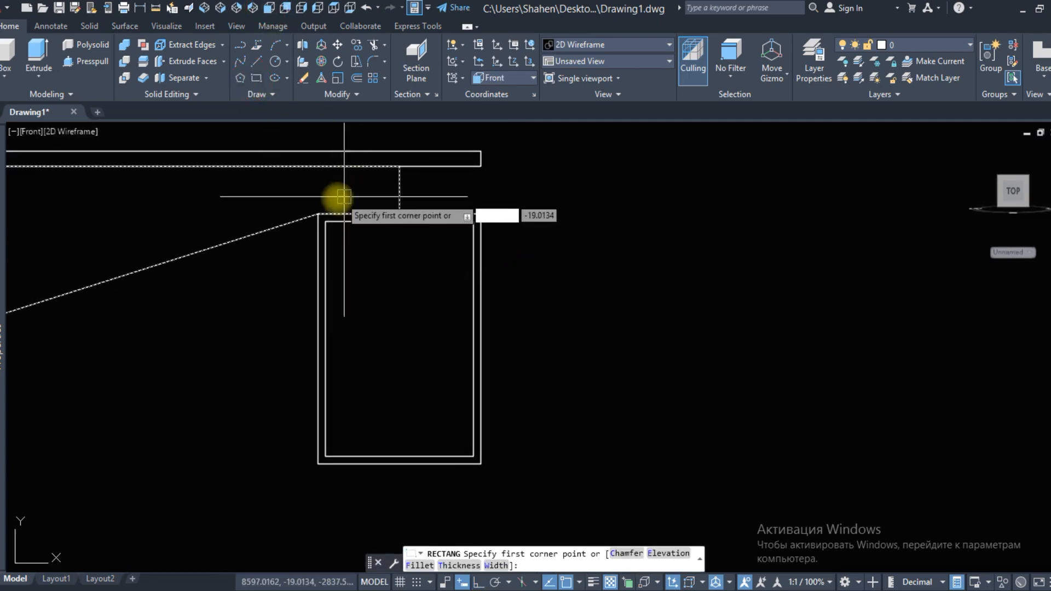
key(Escape)
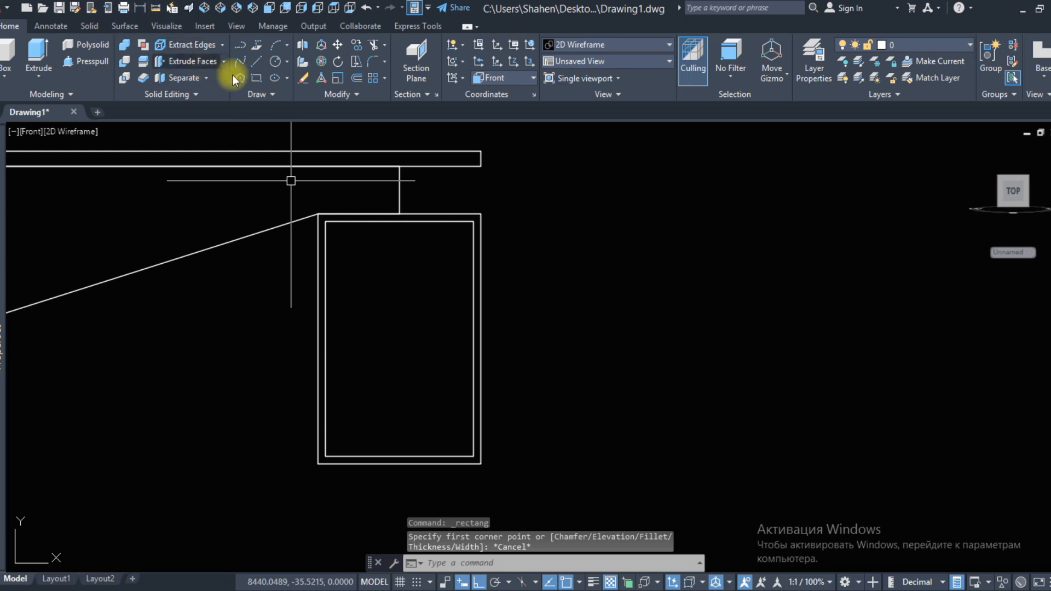
click(255, 79)
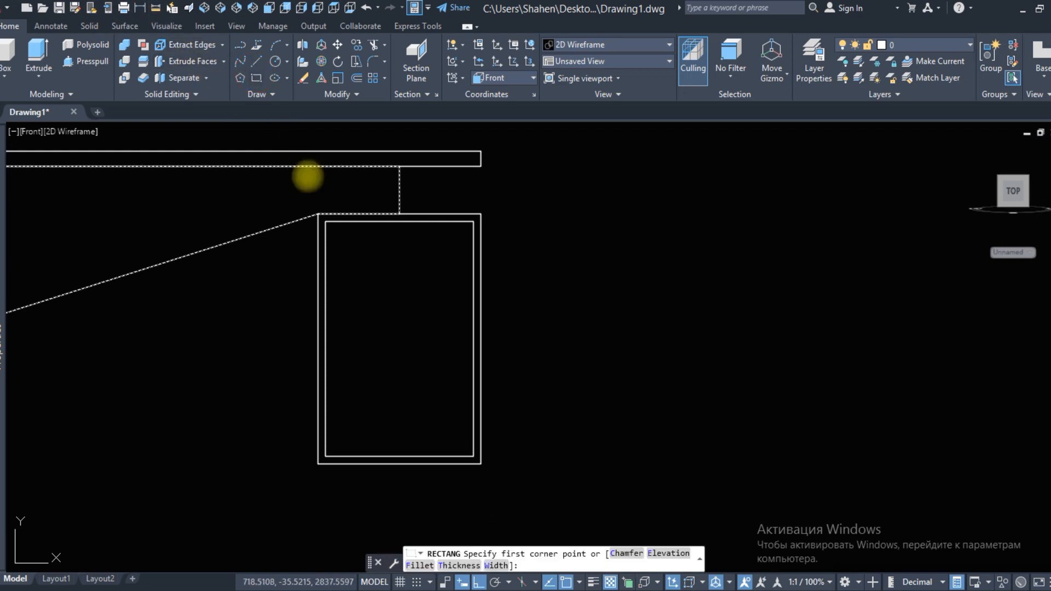
click(318, 214)
click(481, 464)
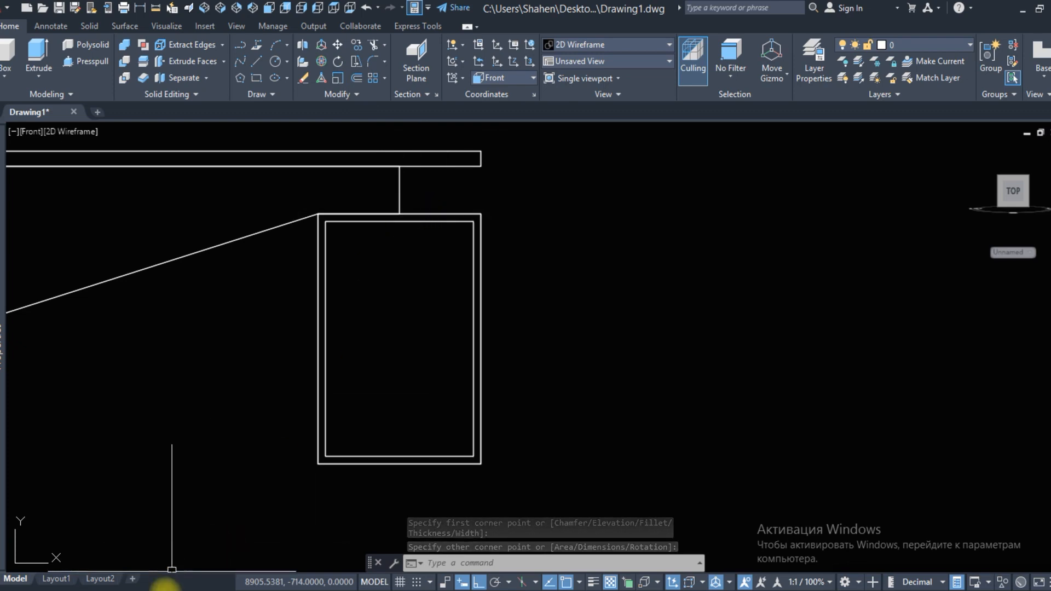
Add a linear dimension for the drawer unit's overall height along its left side
right_click(163, 586)
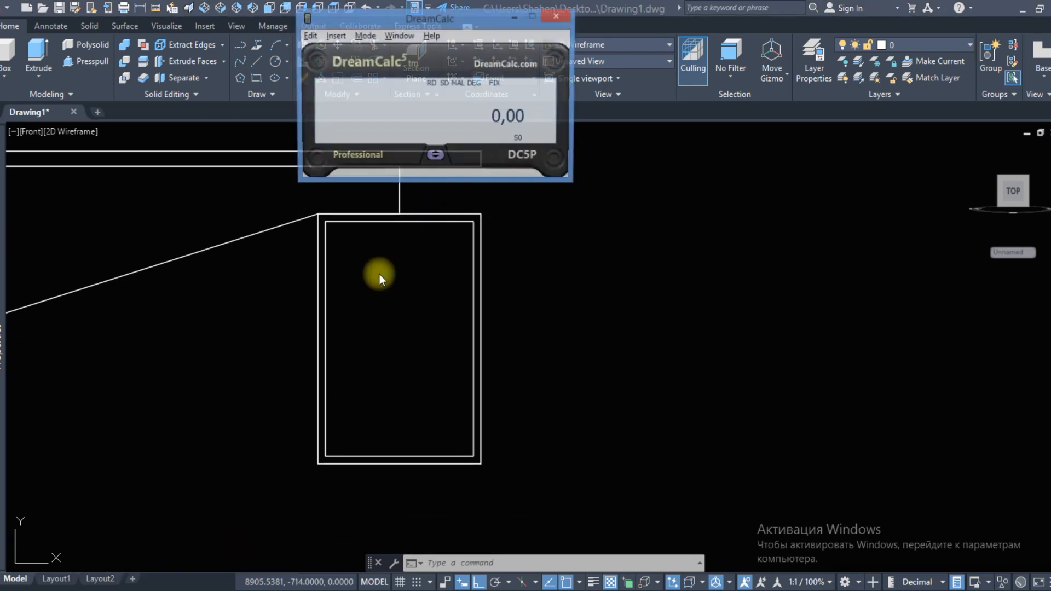
click(380, 274)
click(137, 10)
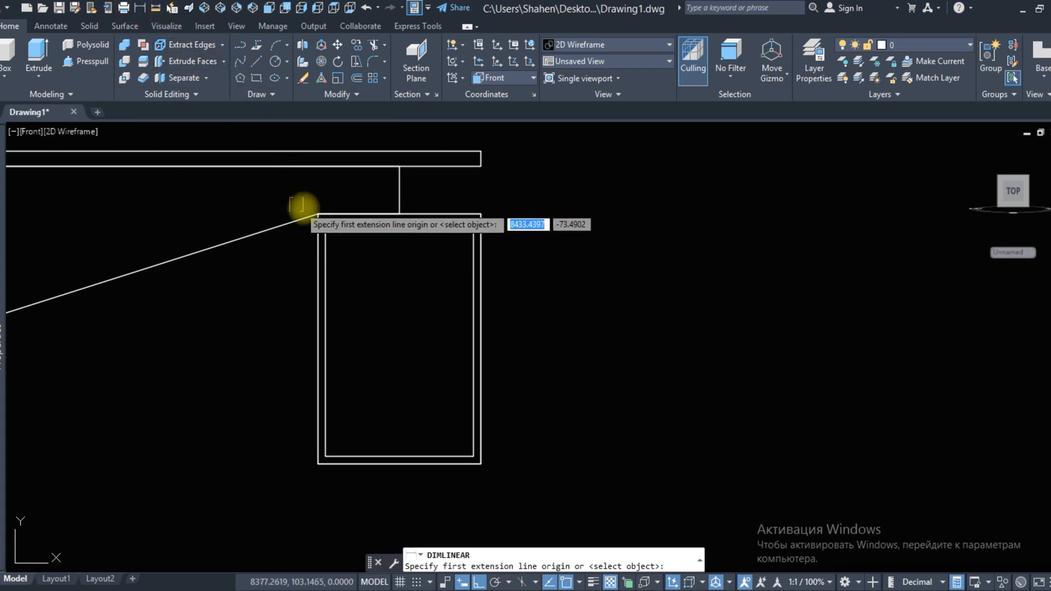
click(317, 214)
click(312, 463)
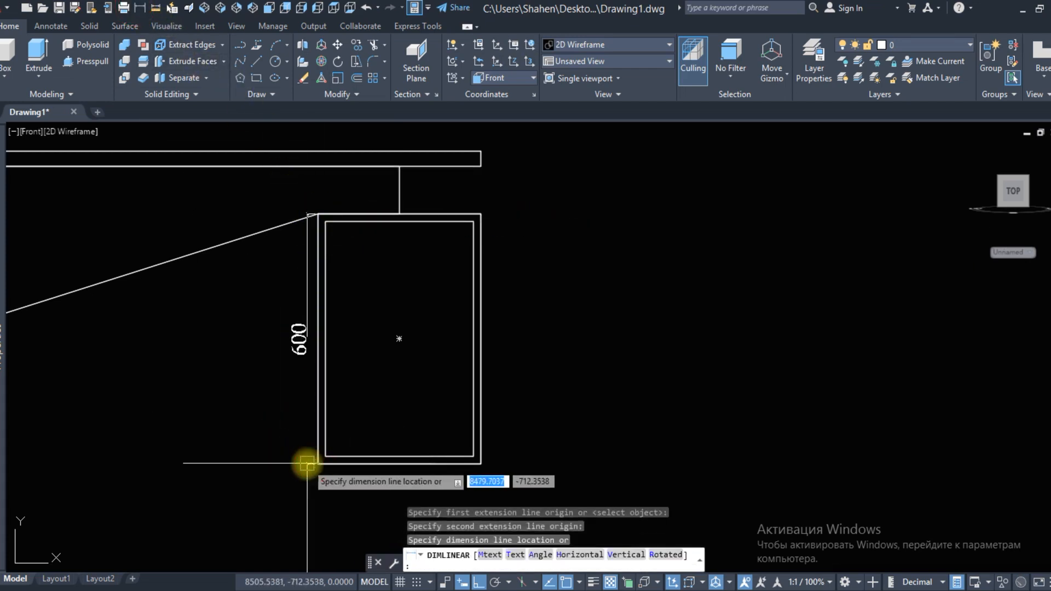
click(306, 462)
Switch to DreamCalc and calculate the height of one drawer front as 600 minus 6, divided by 3
click(167, 590)
drag(439, 18, 700, 225)
text(600)
key(minus)
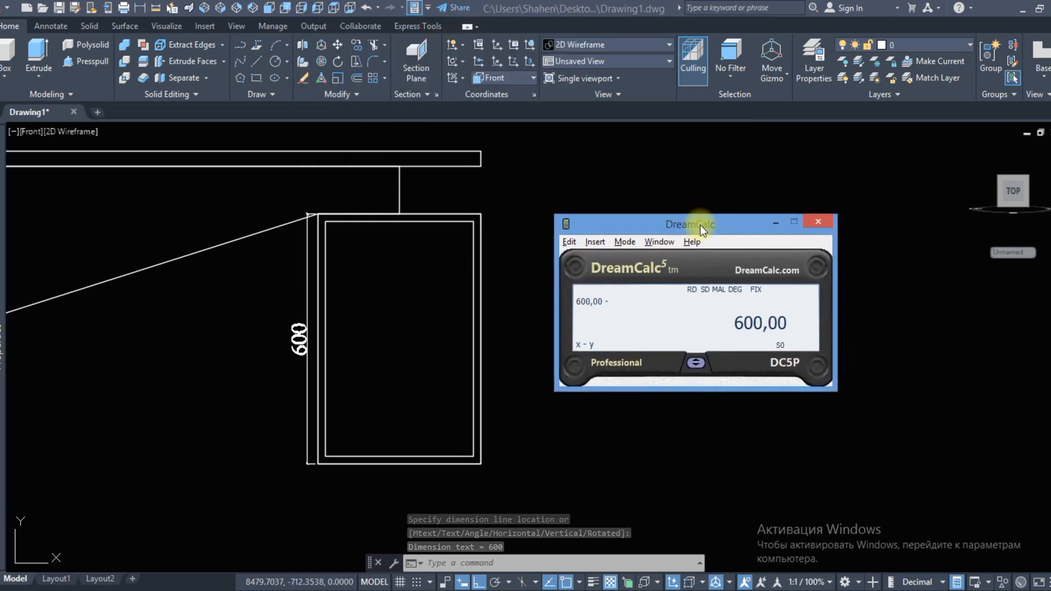
text(6,)
key(Return)
key(slash)
text(3)
key(Return)
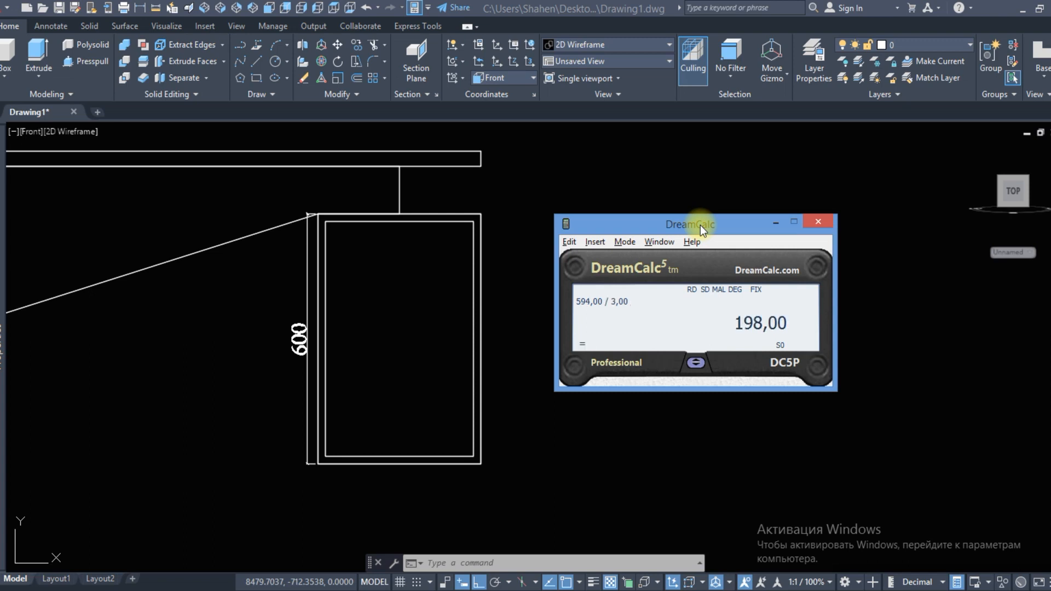
Back in AutoCAD, draw a 198 guide line straight down from the midpoint of the drawer unit's top edge
click(399, 273)
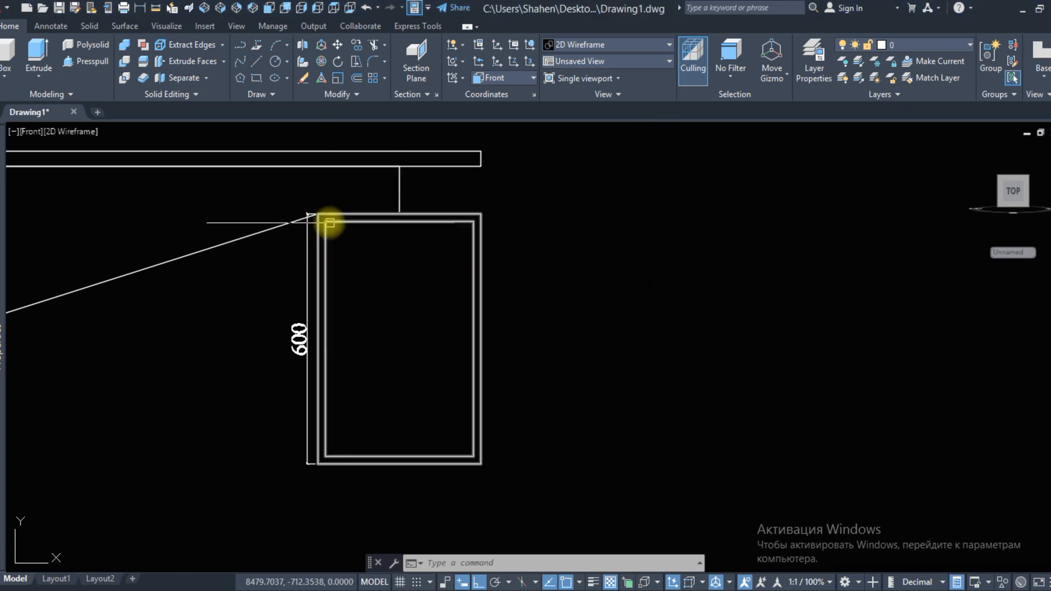
scroll(329, 222, up, 2)
text(l)
key(Return)
click(410, 211)
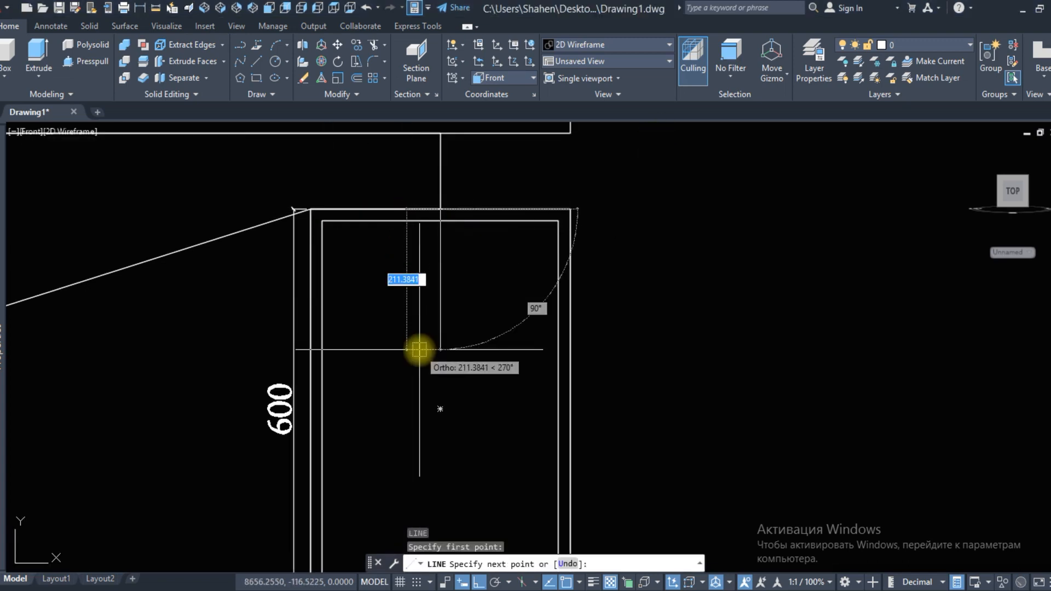
text(198)
key(Return)
key(Escape)
scroll(469, 192, down, 2)
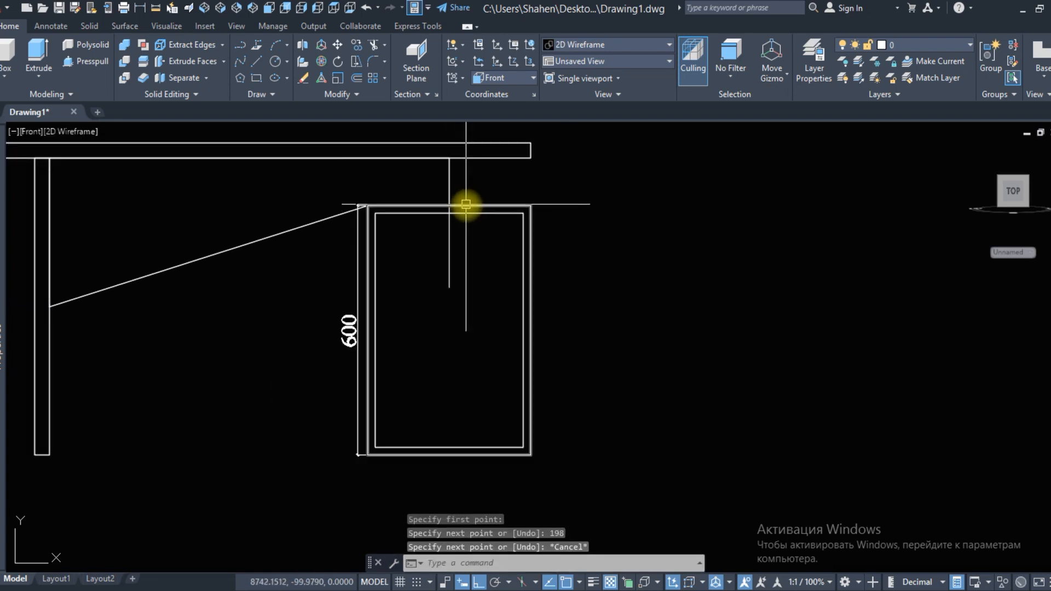
Stretch the rectangle's lower edge up to the guide line's end, and erase the guide line and the height dimension
click(469, 206)
click(455, 452)
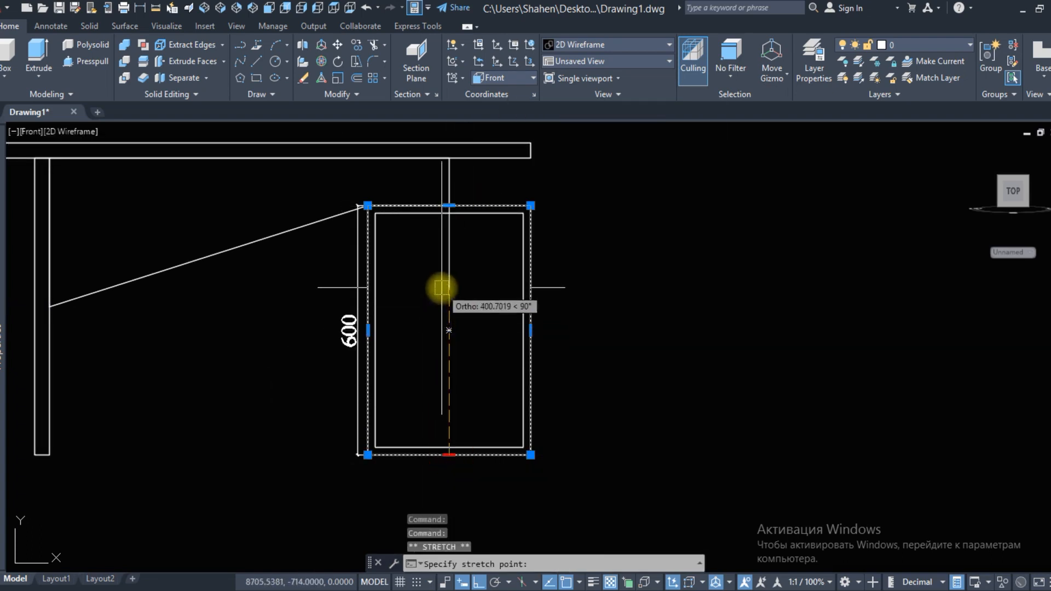
key(Escape)
key(Escape)
click(448, 267)
key(Delete)
click(351, 247)
key(Delete)
Extrude the shortened rectangle by 18 to form the top drawer front
click(410, 287)
click(33, 51)
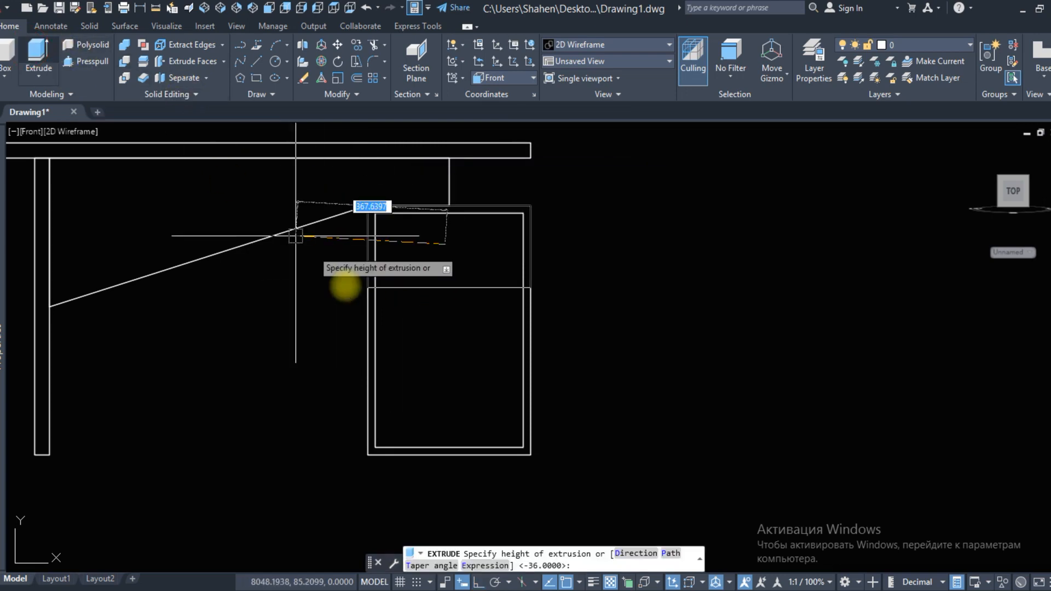
key(Return)
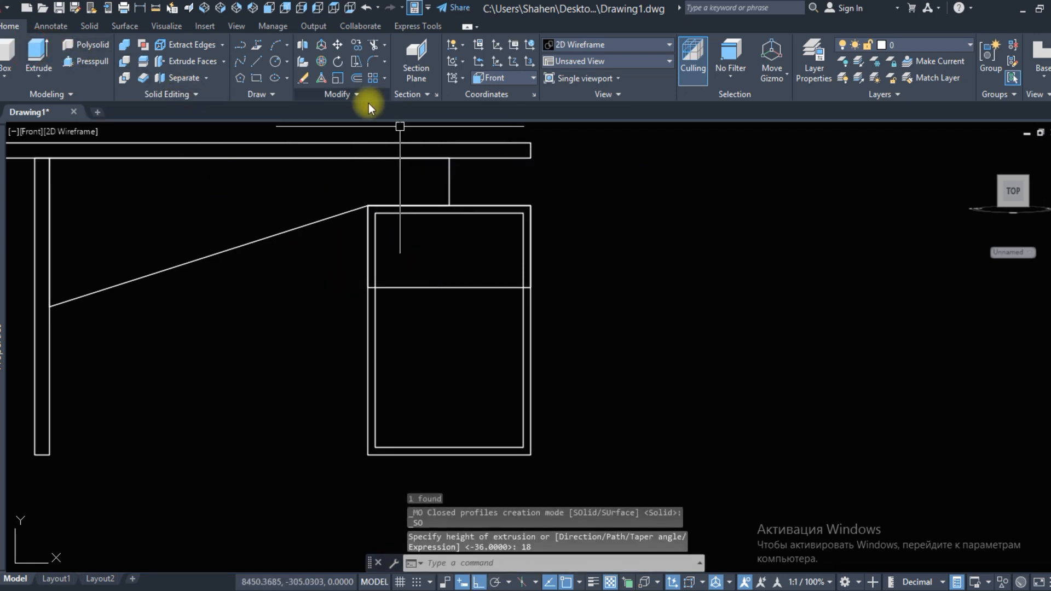
Mirror the top drawer front about its lower edge to create the middle drawer front, keeping the source
click(360, 97)
click(370, 112)
click(450, 288)
key(Return)
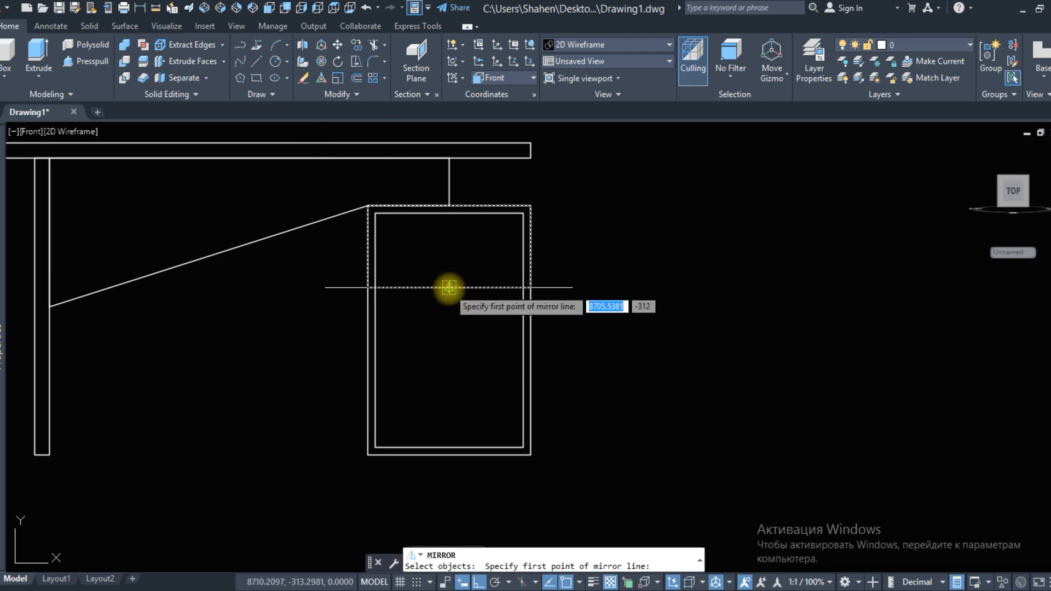
click(449, 287)
click(224, 311)
key(Return)
Move the middle drawer front down by 3 to leave a gap below the top front
click(404, 371)
scroll(405, 335, up, 2)
text(m)
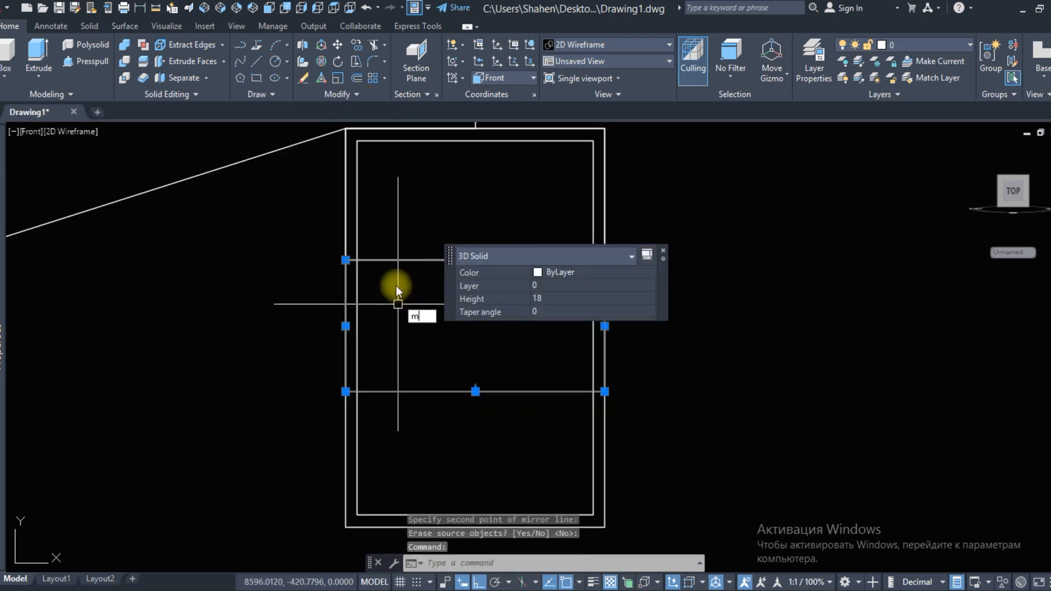
key(Return)
click(394, 287)
text(3)
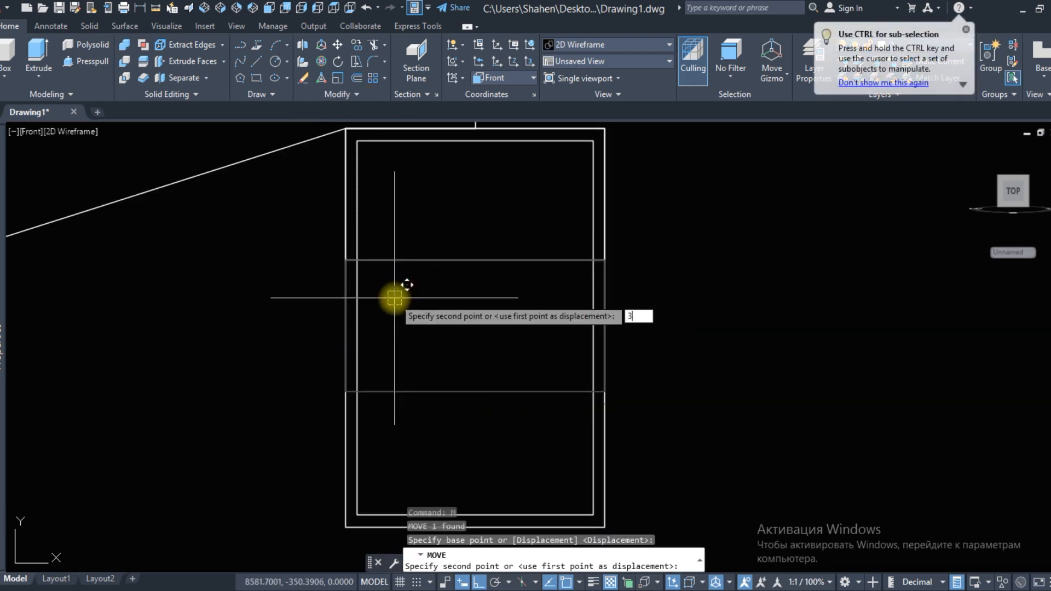
key(Return)
Try to mirror the top drawer front about the middle front's midpoint, and erase one of the fronts
click(339, 94)
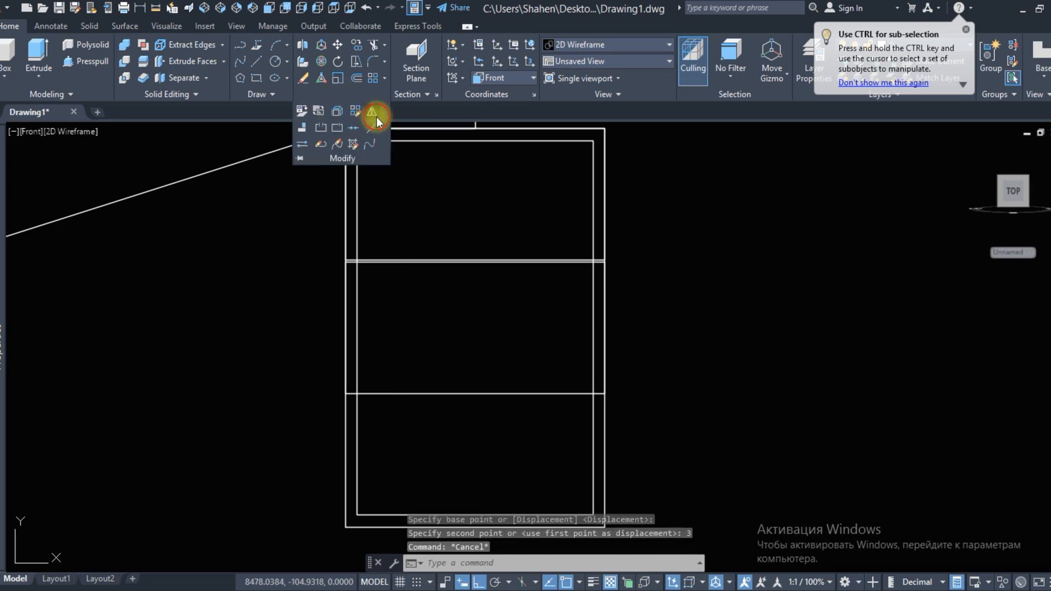
click(371, 111)
click(346, 235)
key(Return)
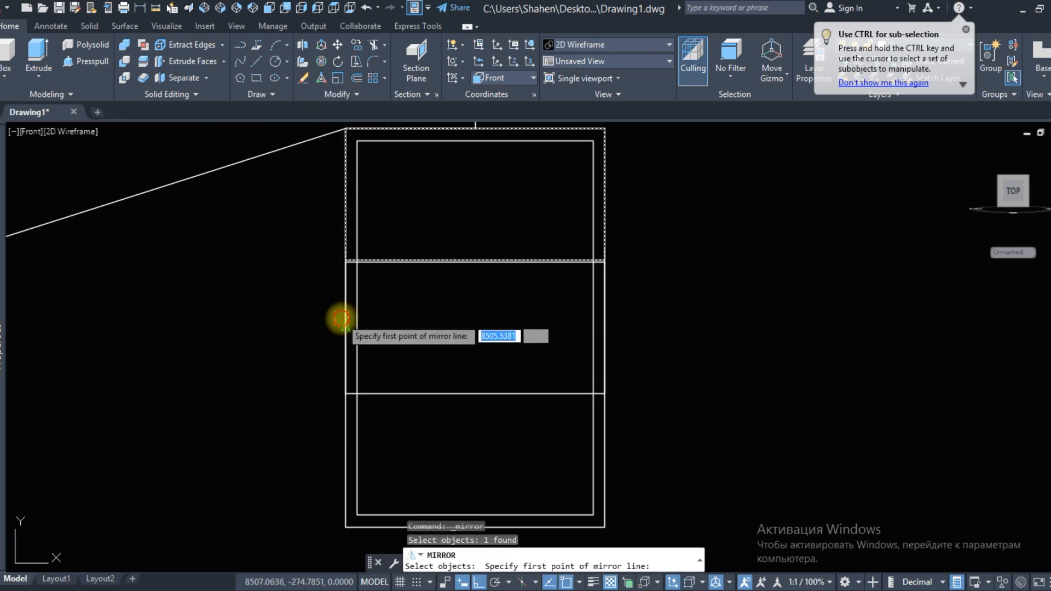
click(340, 317)
click(412, 284)
key(Return)
text(e)
key(Return)
click(426, 375)
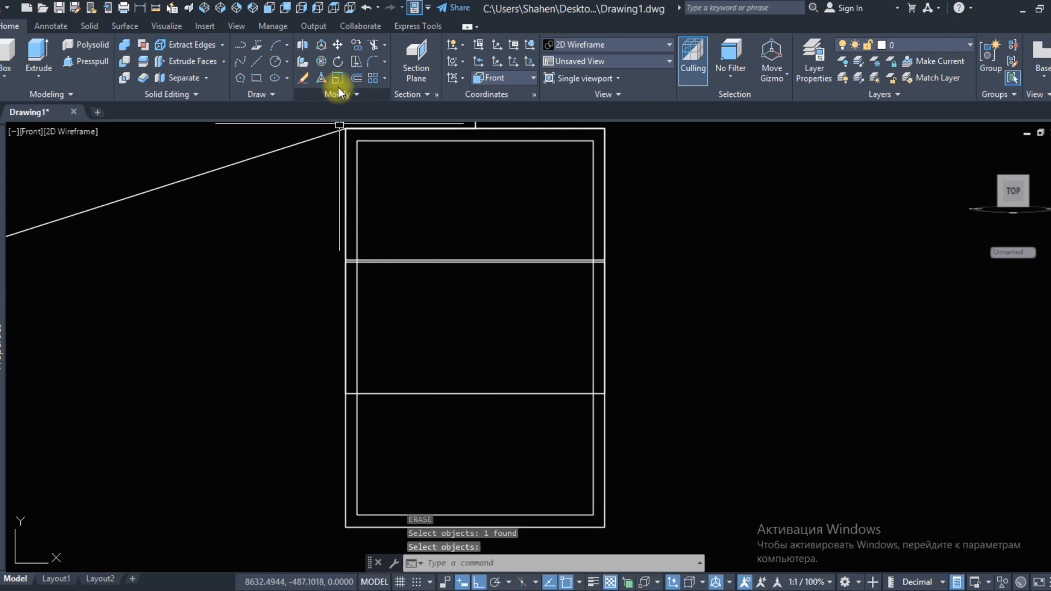
Mirror the top drawer front about the middle front's horizontal centreline to create the bottom drawer front, keeping the source
click(344, 96)
click(371, 111)
click(352, 225)
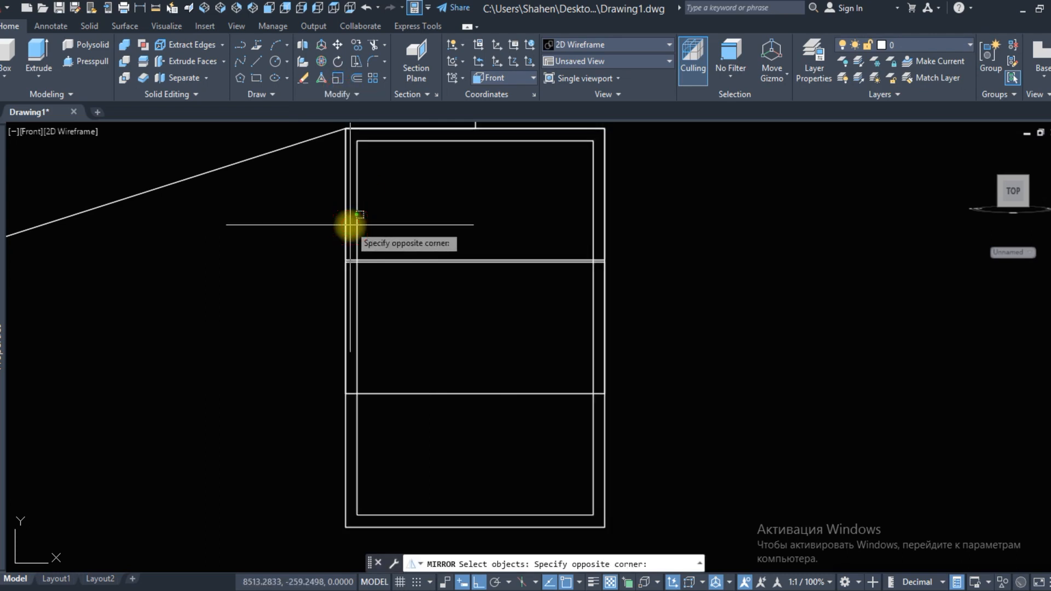
scroll(386, 262, up, 2)
scroll(386, 262, up, 2)
click(382, 254)
scroll(361, 273, down, 4)
key(Return)
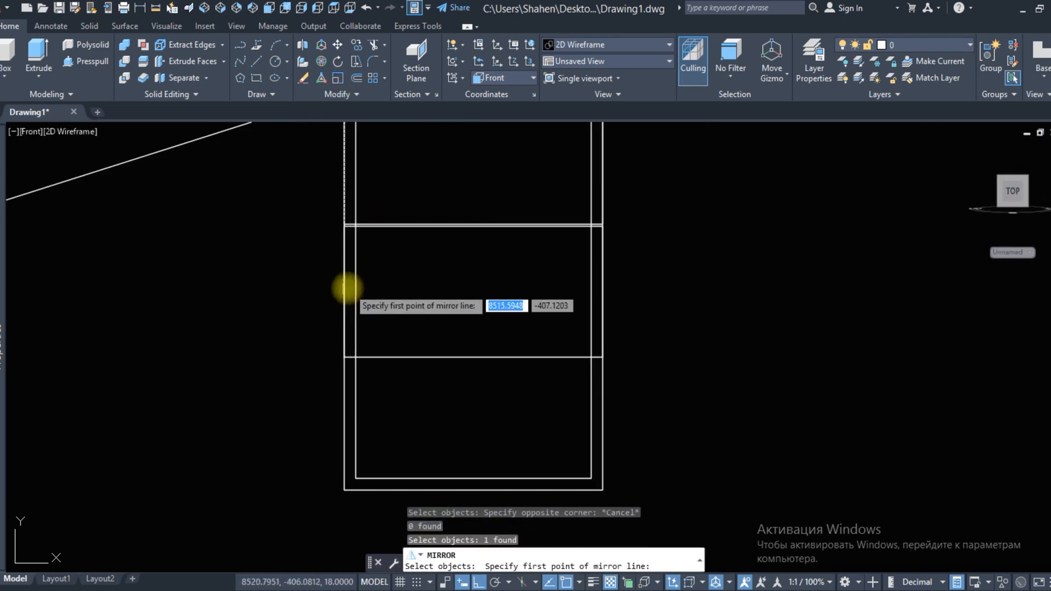
click(345, 290)
click(408, 294)
key(Return)
scroll(408, 294, down, 4)
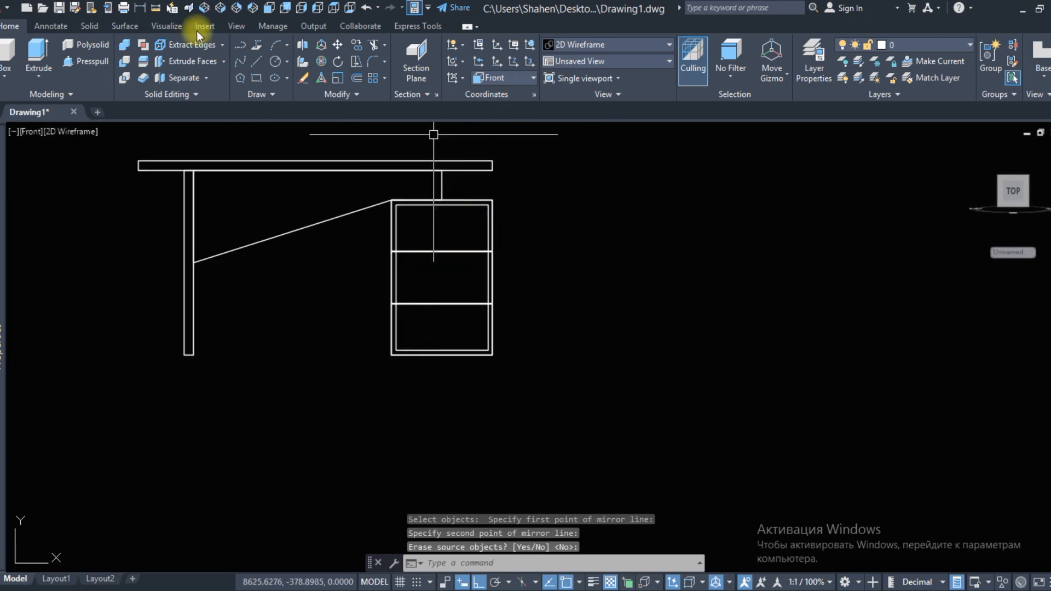
In the Top view, move the three drawer fronts straight up to just in front of the drawer unit
middle_drag(422, 278, 347, 319)
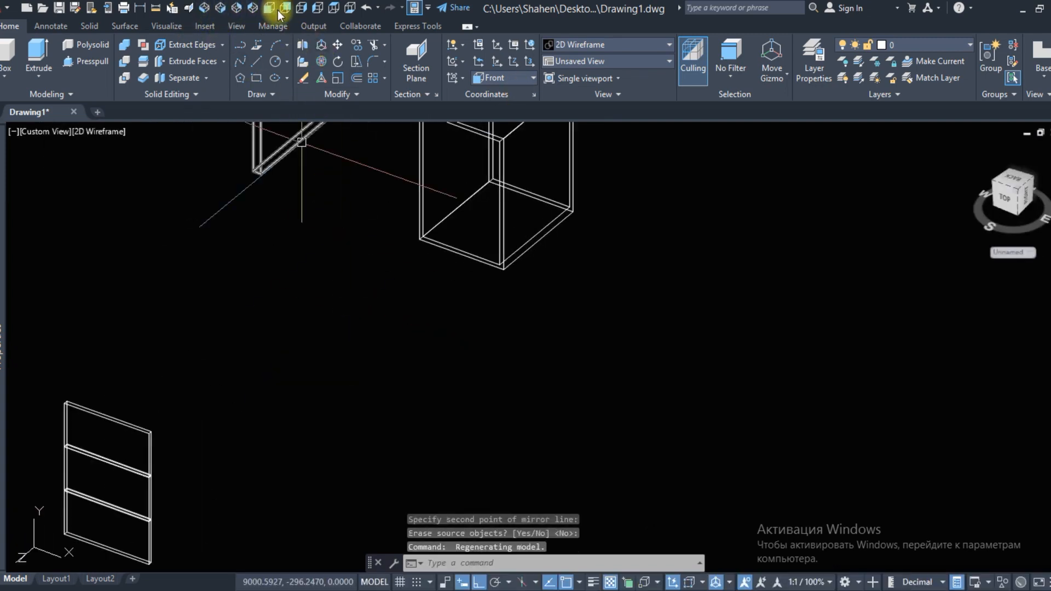
click(332, 8)
scroll(372, 290, down, 4)
middle_drag(596, 333, 443, 303)
text(m)
key(Return)
click(499, 392)
click(469, 411)
key(Return)
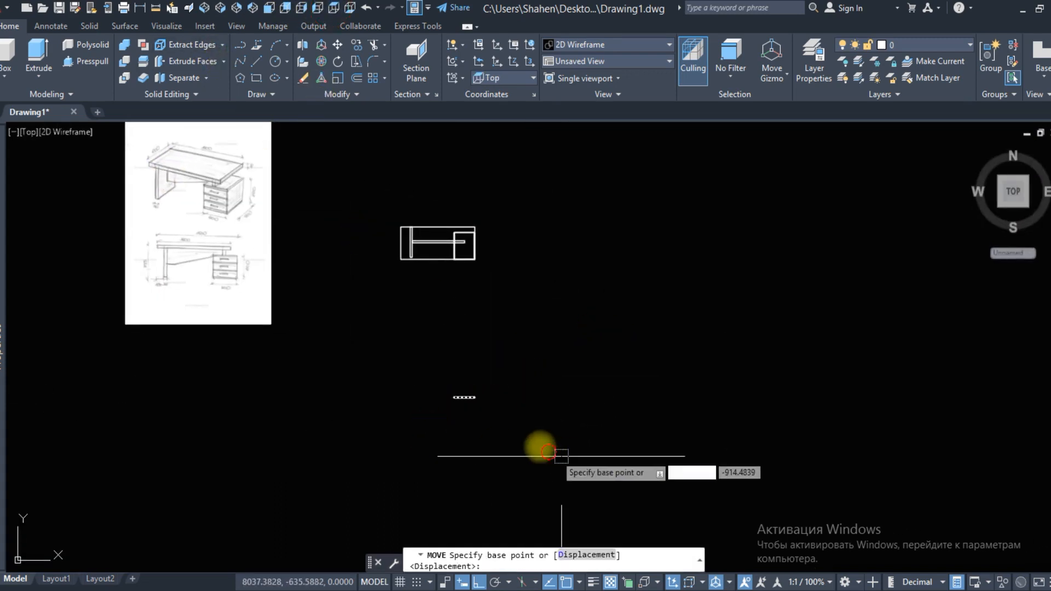
click(548, 452)
click(523, 318)
Measure the gap between the drawer fronts' back face and the drawer unit's front edge
scroll(485, 265, up, 5)
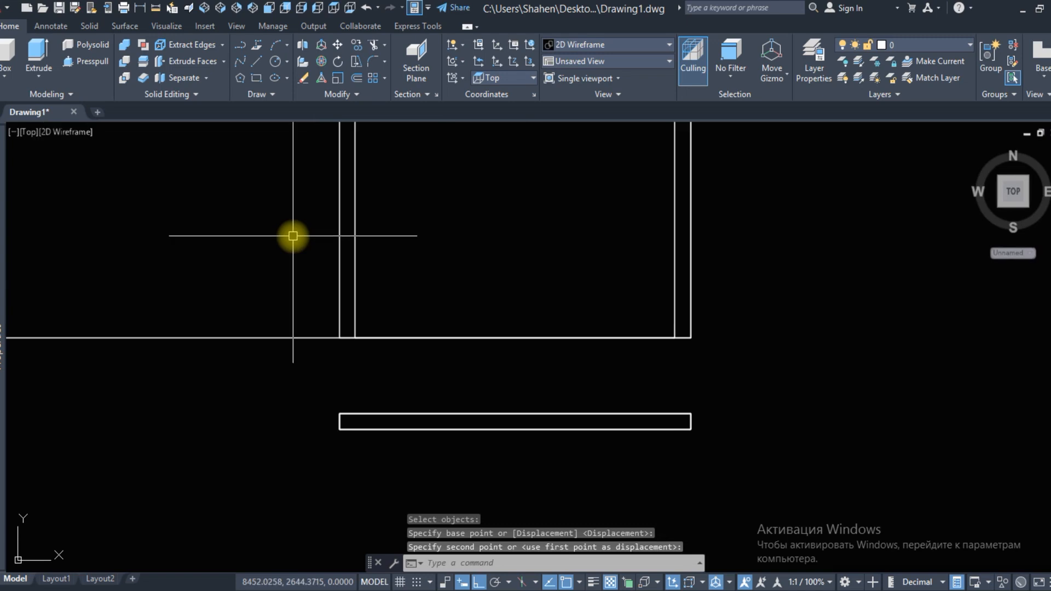
click(139, 7)
click(340, 414)
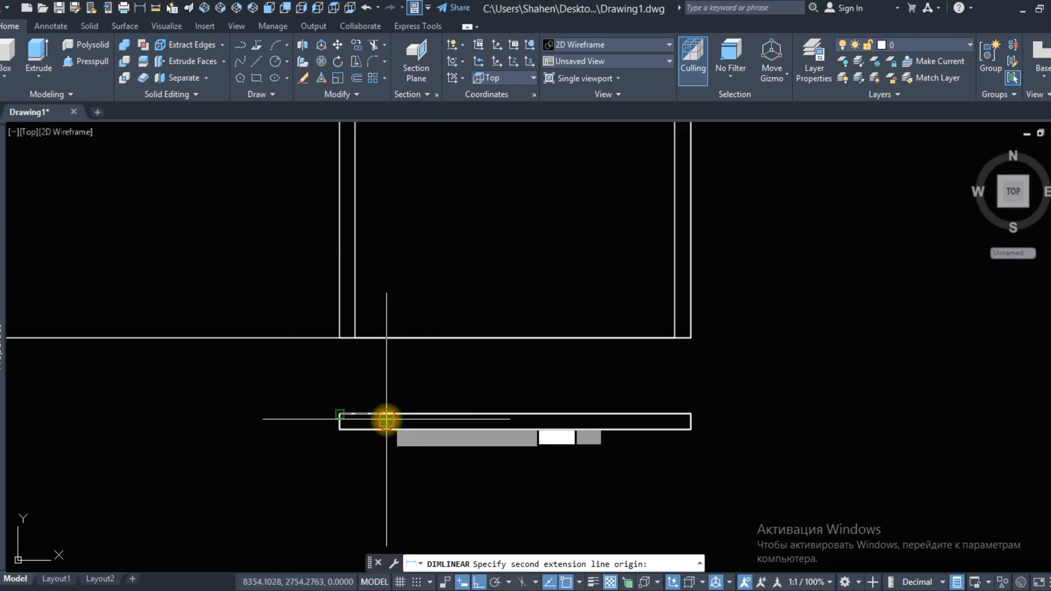
click(356, 341)
key(Escape)
Move the three drawer fronts by 84 toward the drawer unit so they sit against its front edge
click(392, 393)
click(380, 424)
text(m)
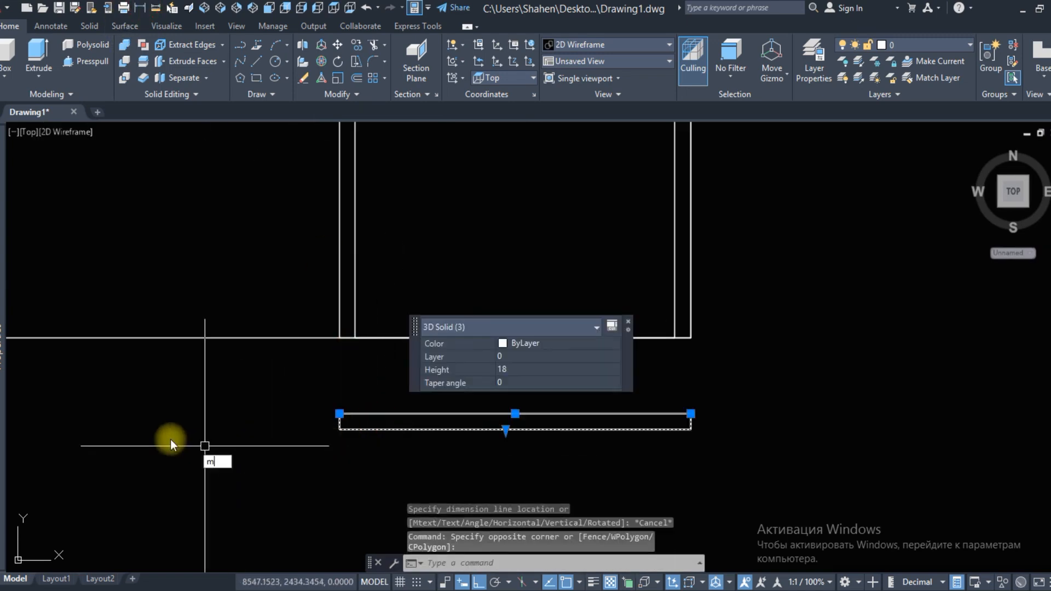
key(Return)
click(169, 438)
text(84)
key(Return)
scroll(219, 394, down, 3)
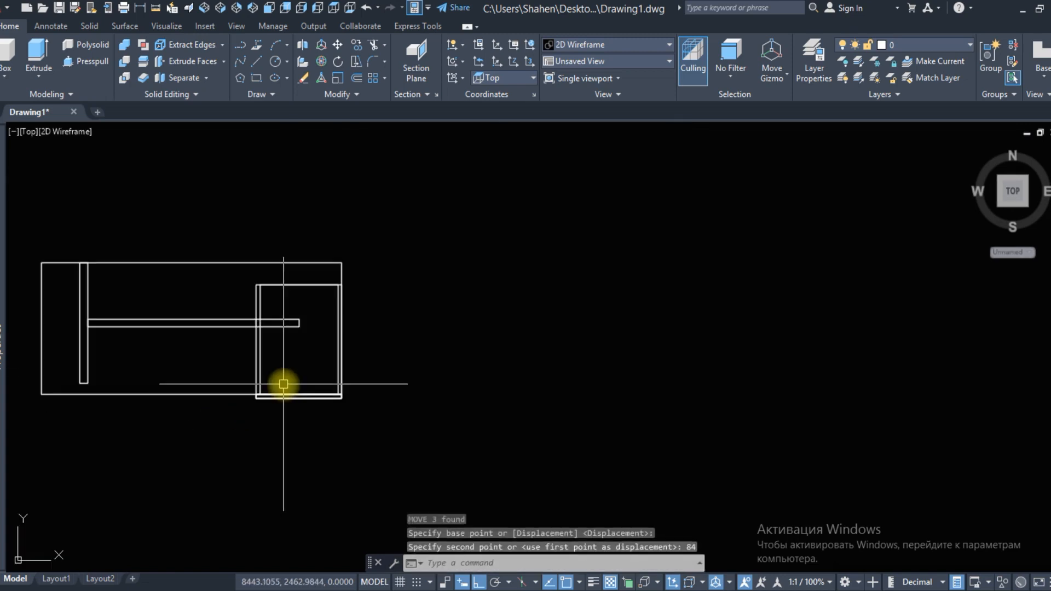
Move the drawer unit together with its three fronts 100 toward the back of the desk
click(245, 277)
click(373, 413)
text(m)
key(Return)
click(411, 356)
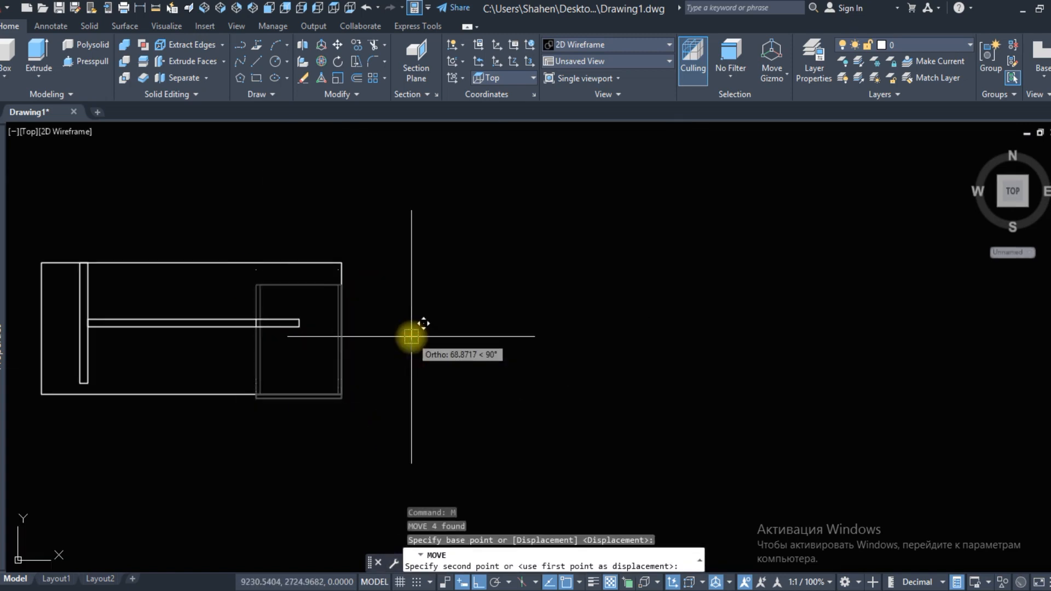
text(100)
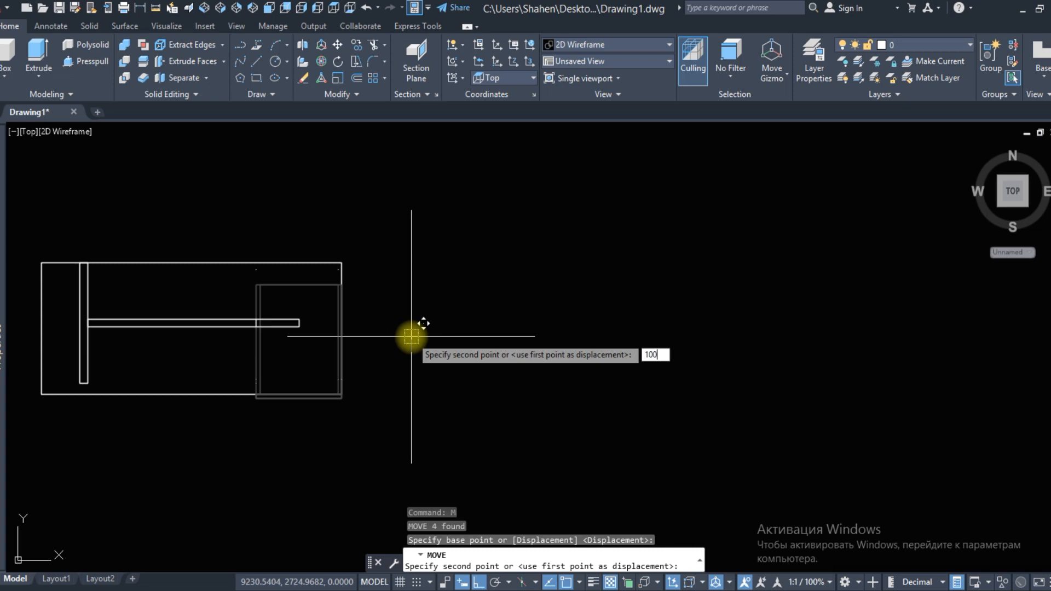
key(Return)
Check the desk in the Front view and compare it with the reference sketch in the Top view
middle_drag(320, 323, 709, 286)
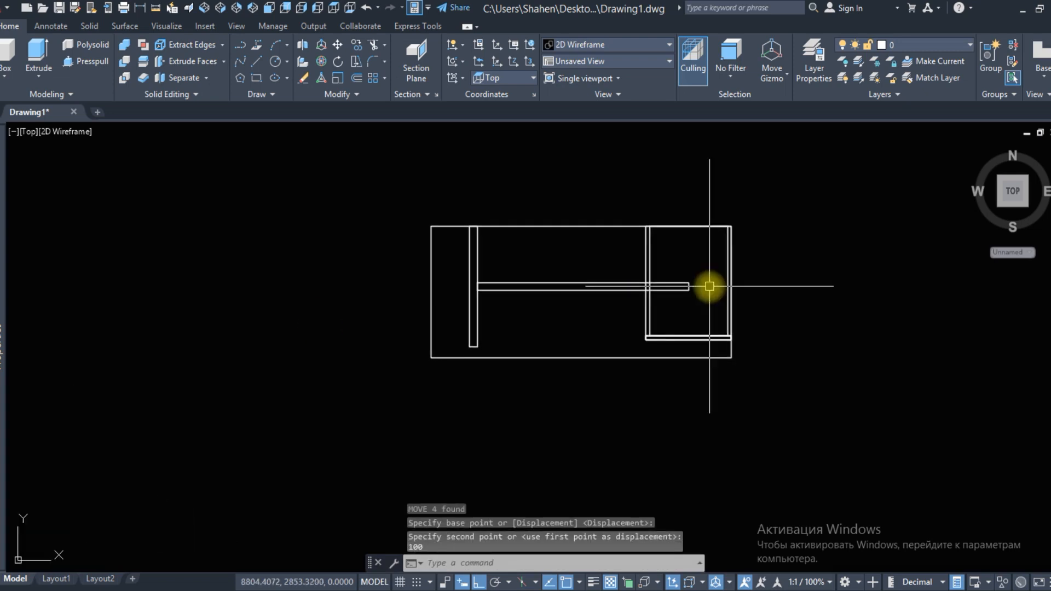
click(269, 8)
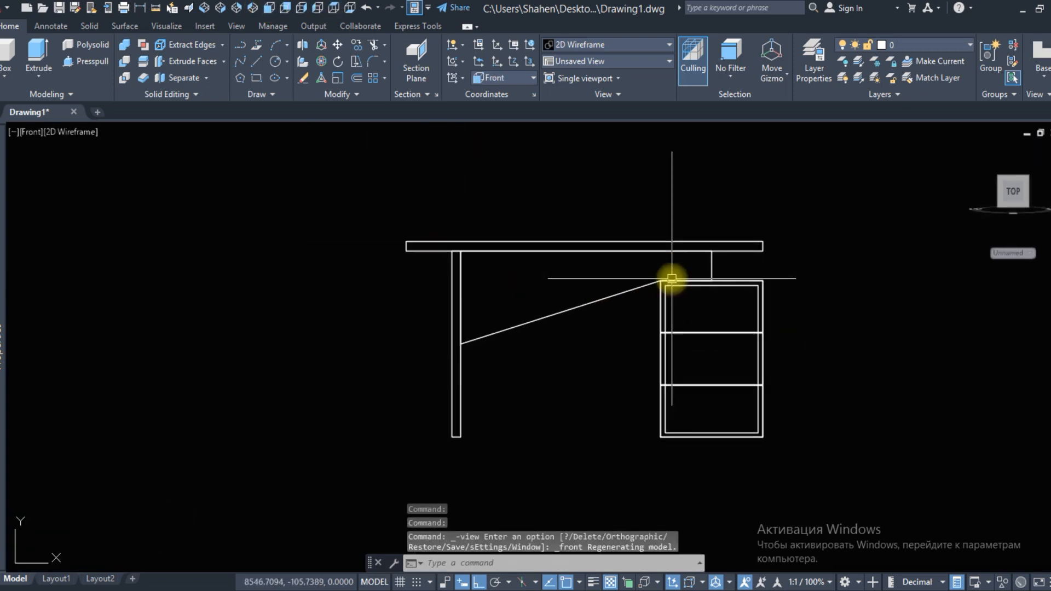
click(334, 10)
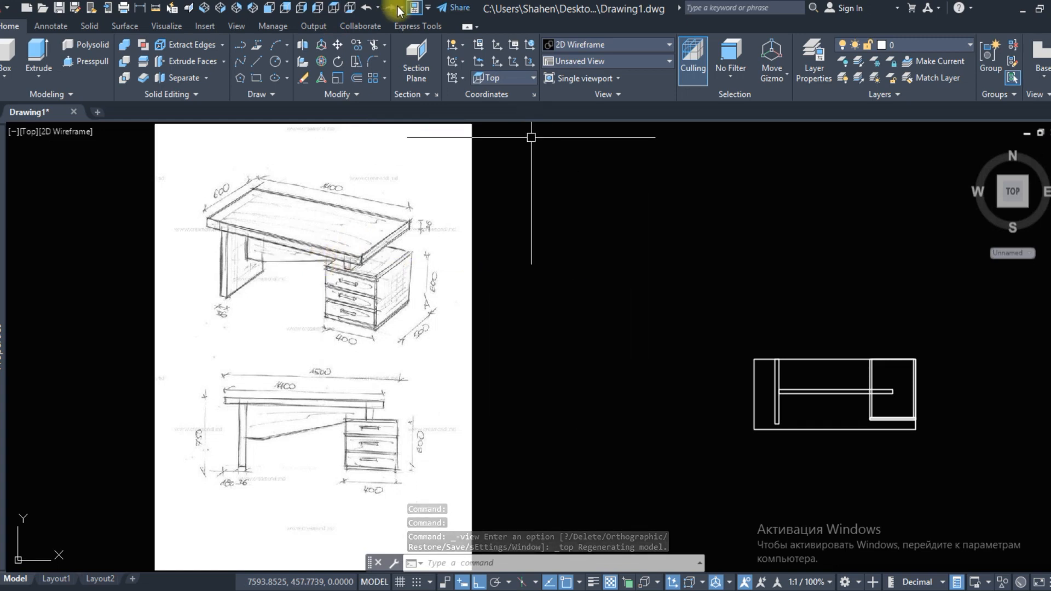
Show the desk in the SE Isometric view with the Conceptual visual style and inspect it from the front-left
click(206, 9)
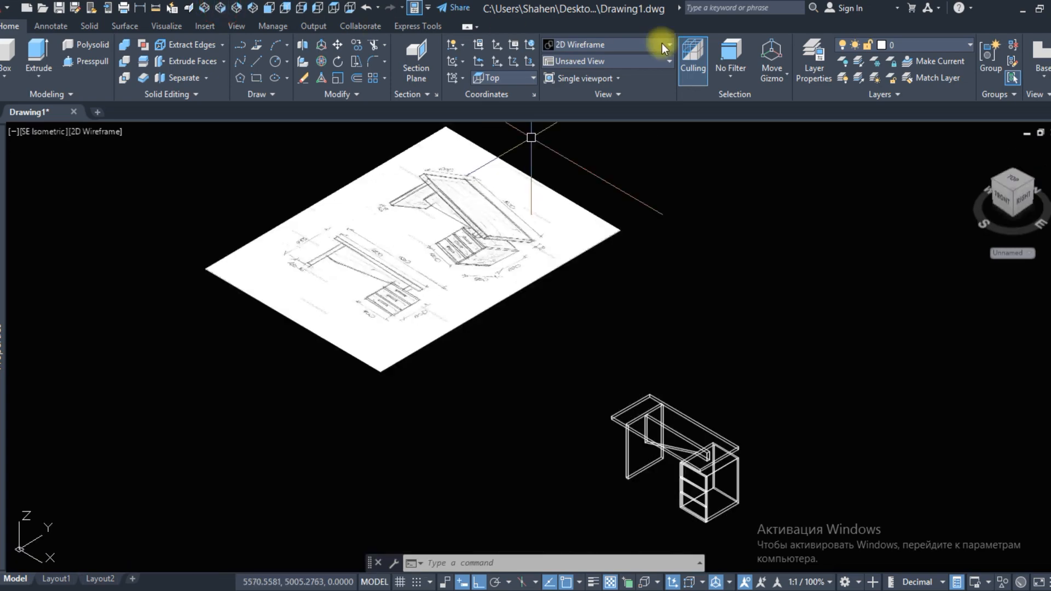
click(623, 67)
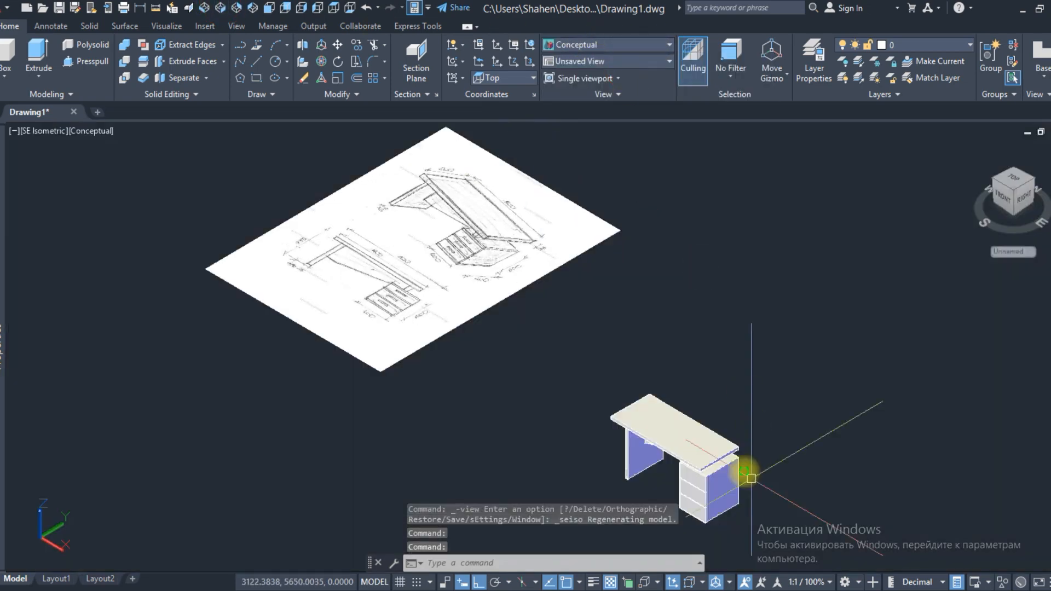
scroll(628, 347, up, 5)
drag(605, 340, 767, 317)
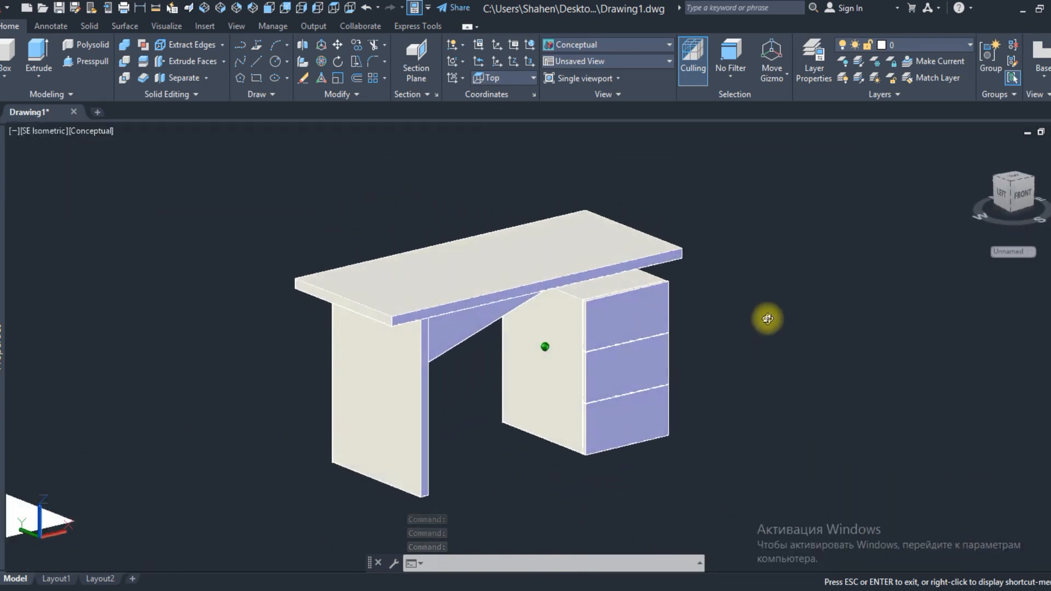
Open the choice of visual styles for the desk view
click(478, 77)
click(561, 46)
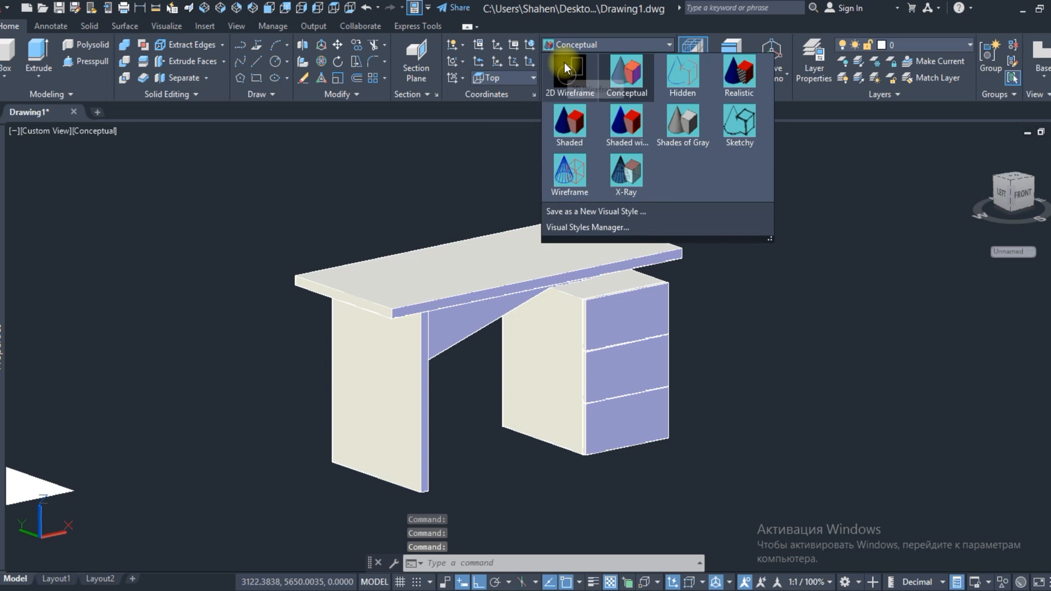